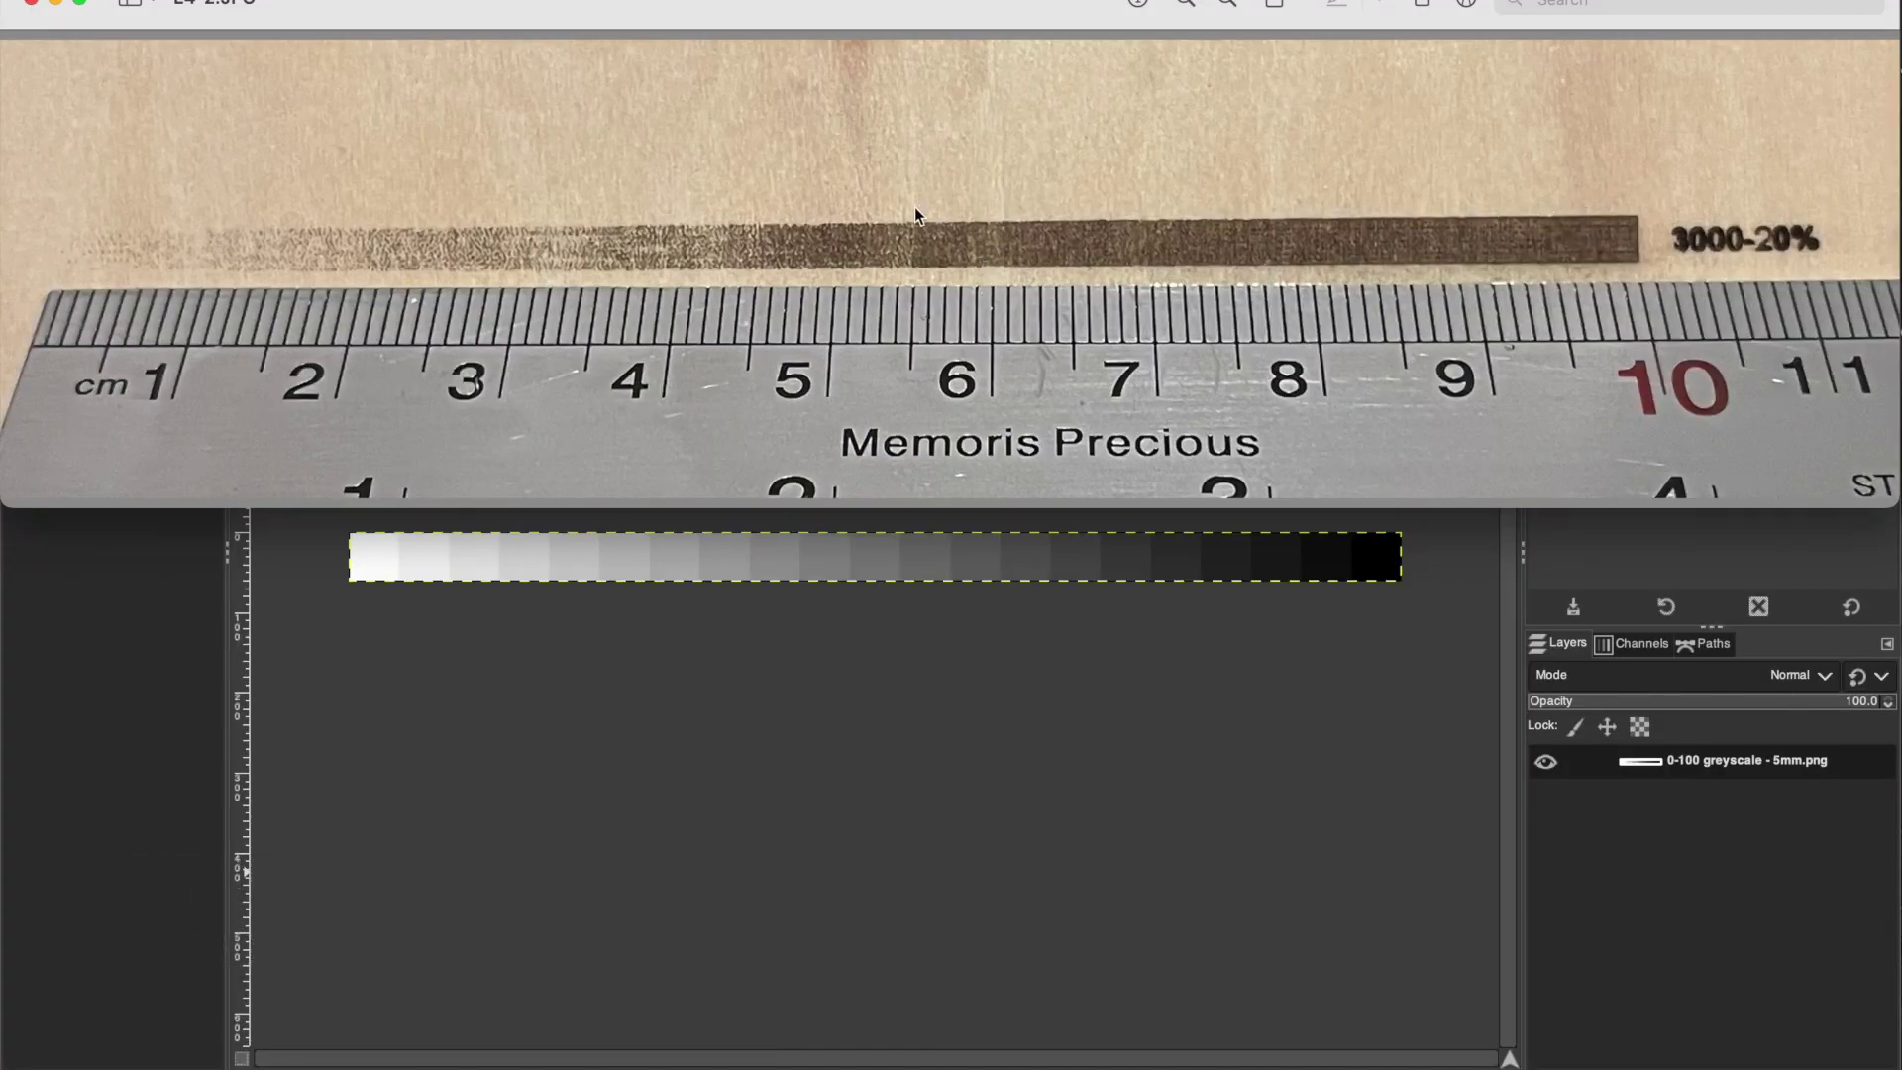
- Measure the darkened stretch of the engraved bar in Preview with a selection box
left_click_drag(911, 202, 1641, 271)
left_click(1051, 158)
left_click_drag(991, 207, 1642, 271)
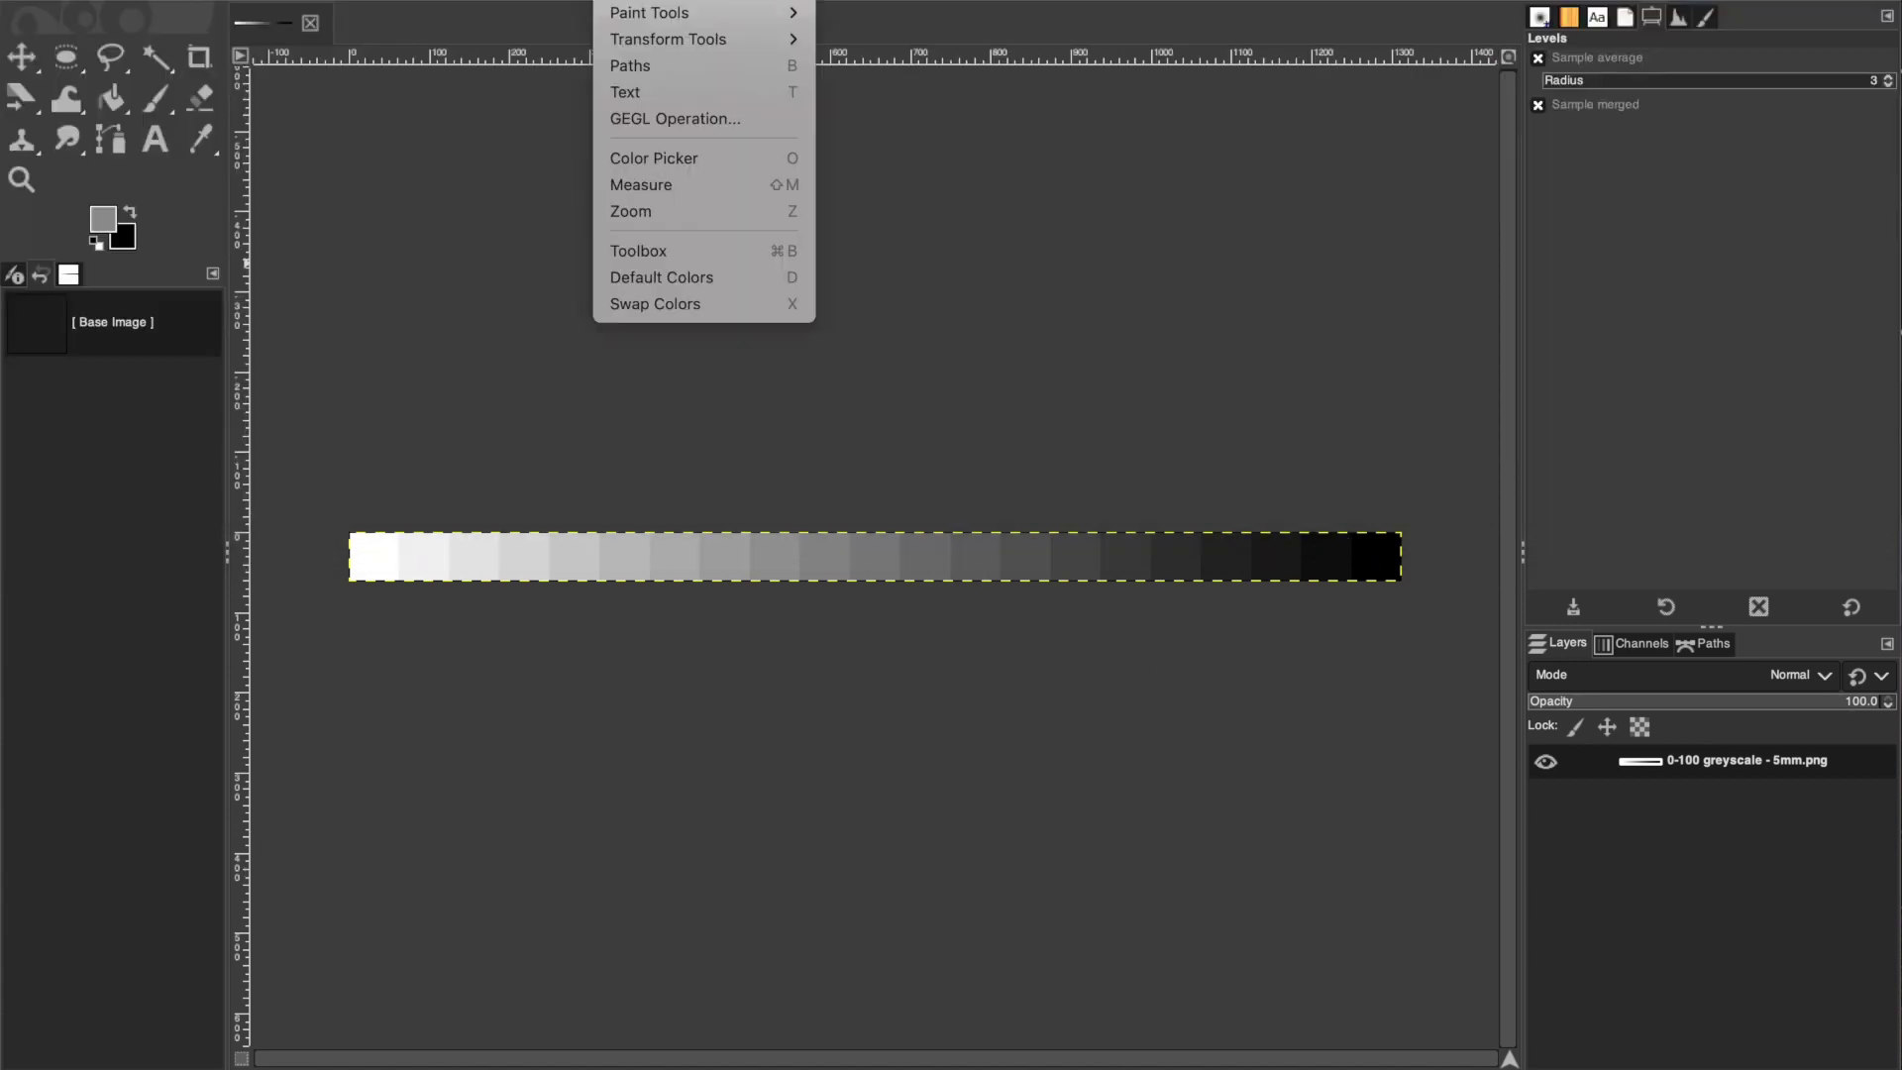
- Open Levels on the greyscale strip, move its dialog over the canvas, and launch Calculator
left_click(583, 200)
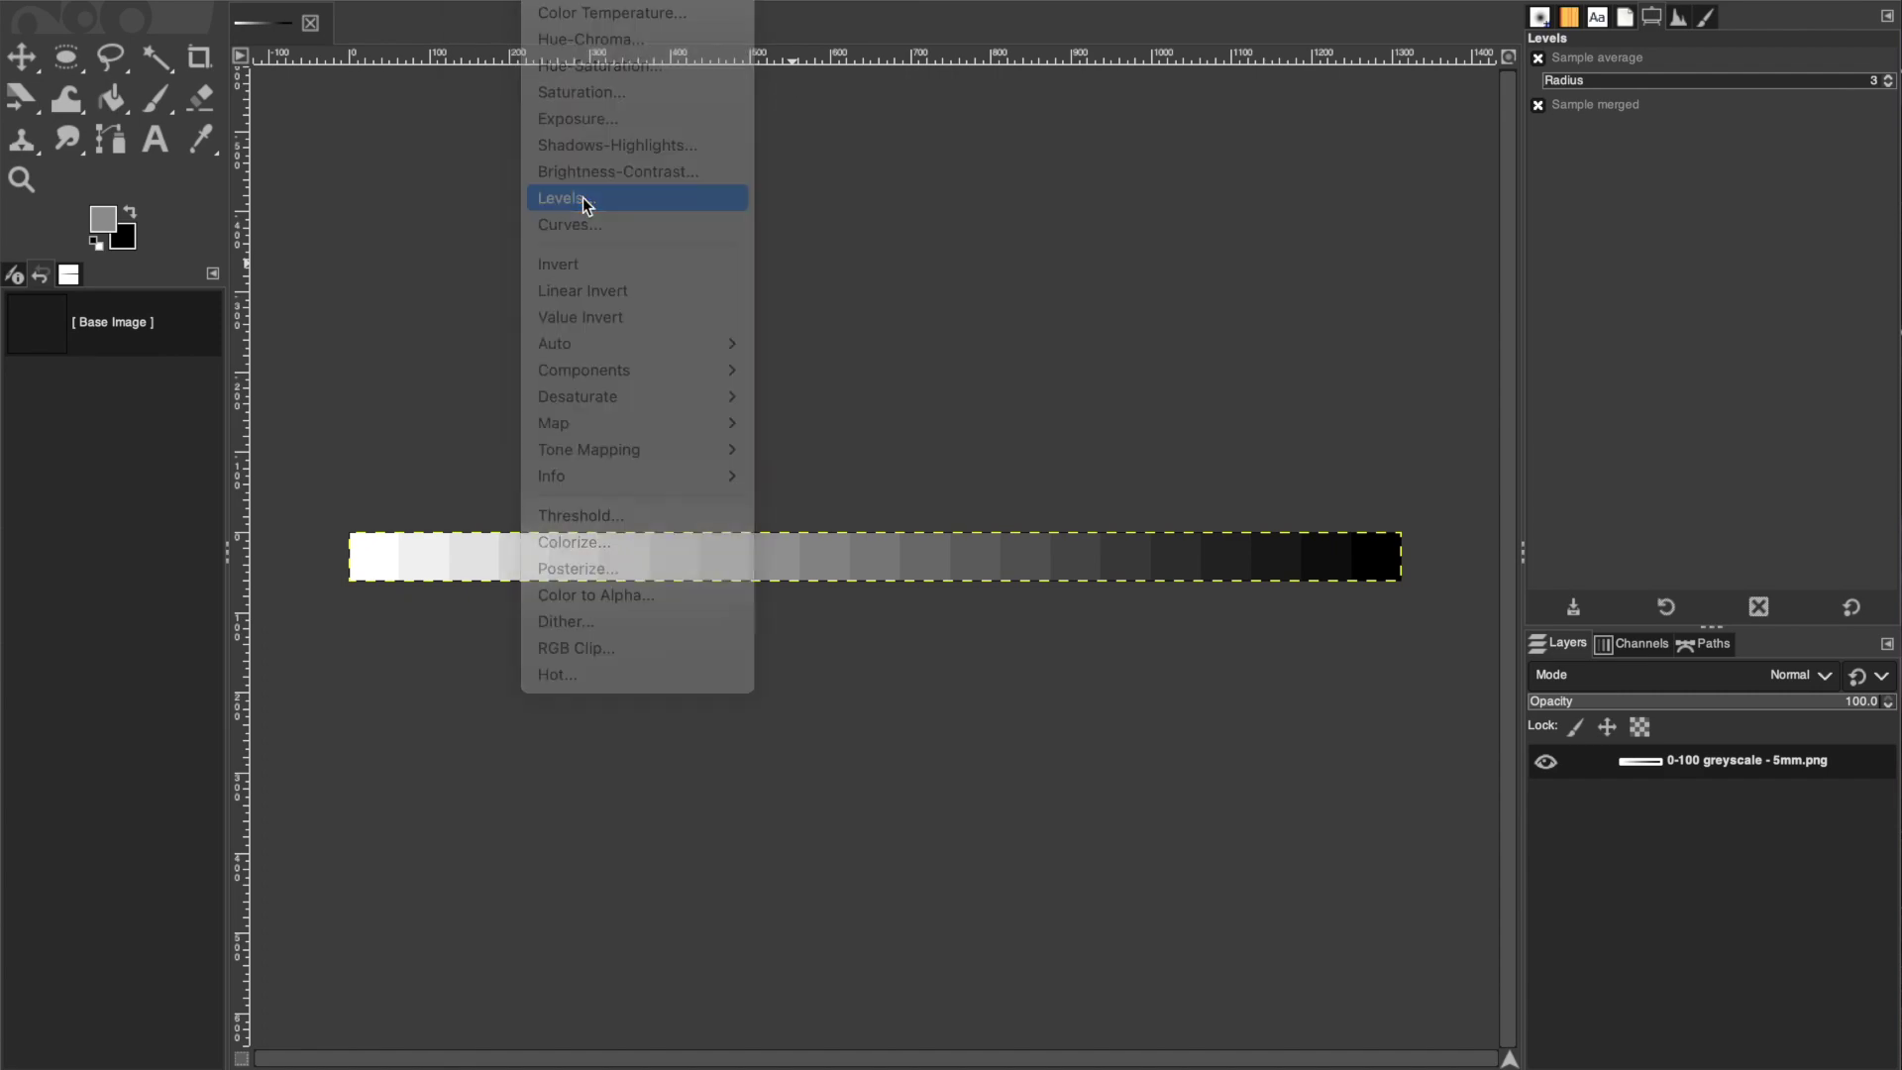
left_click_drag(1511, 6, 845, 62)
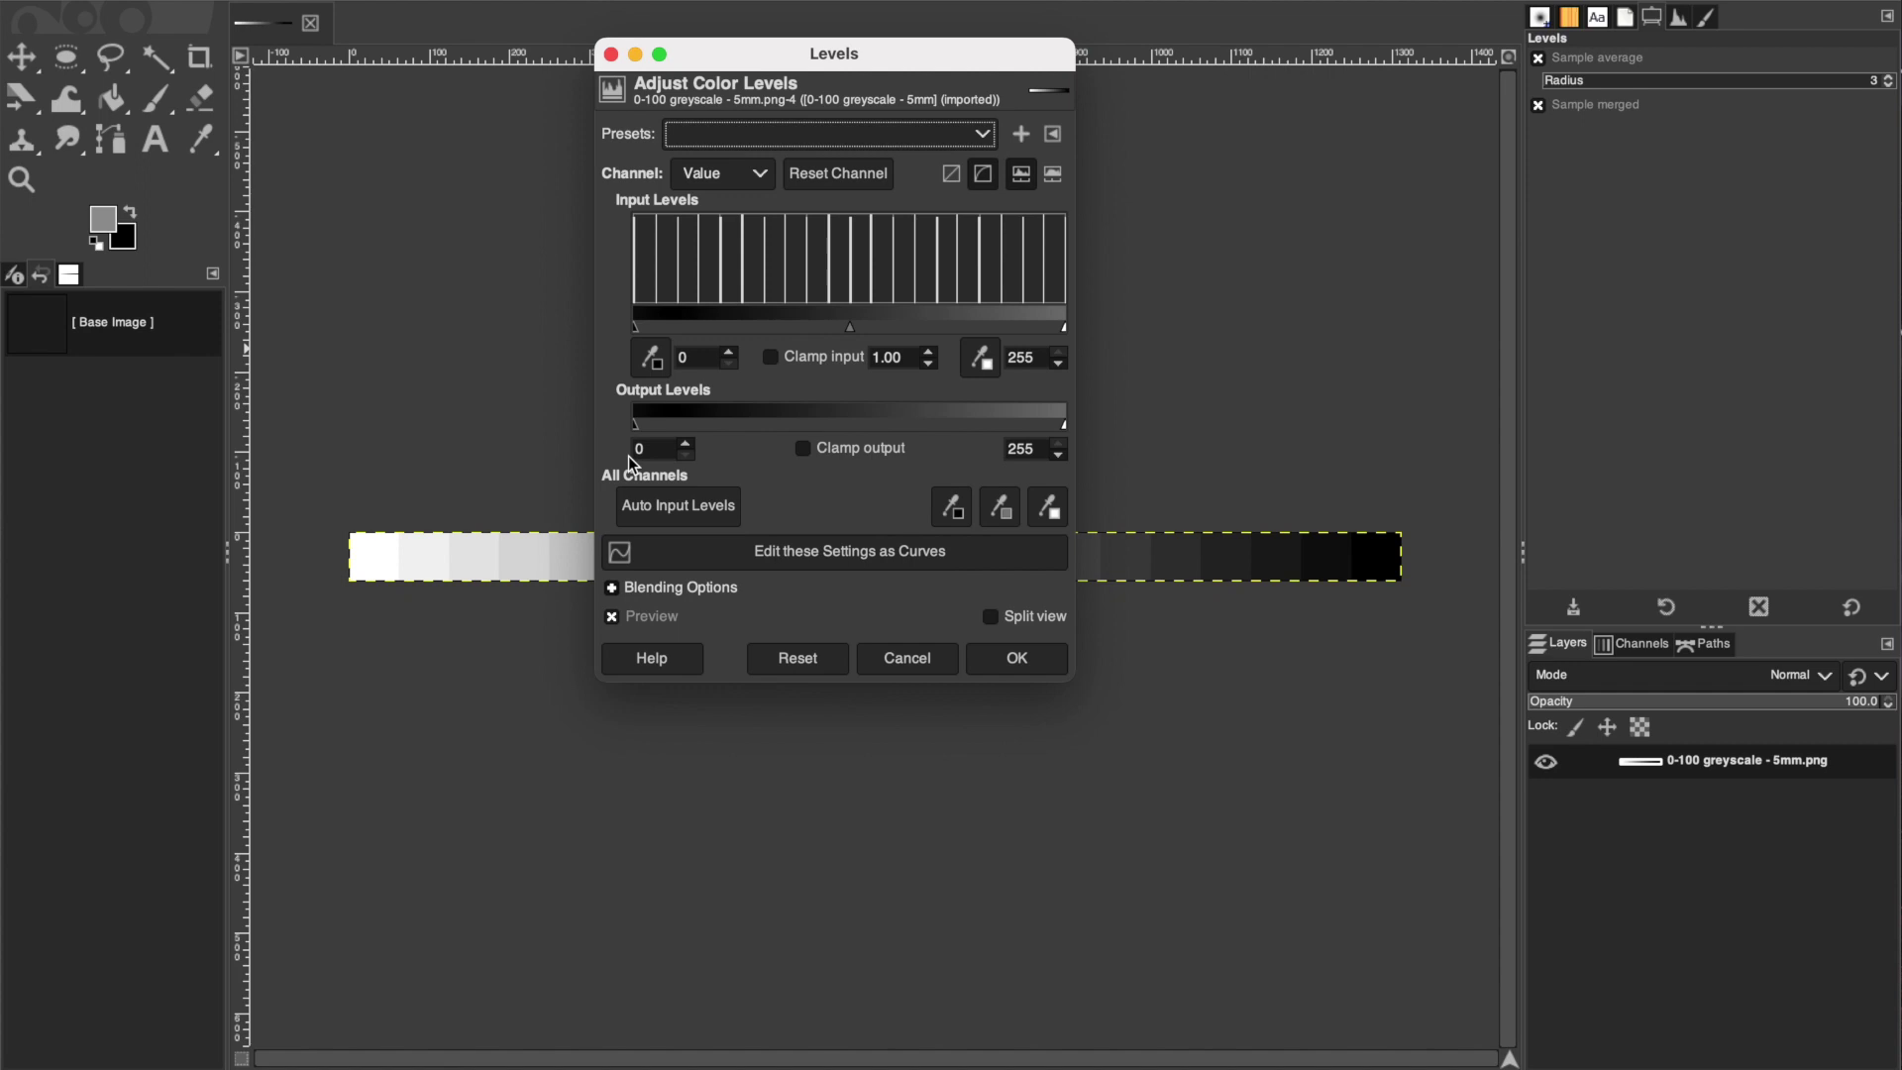
left_click(1202, 1055)
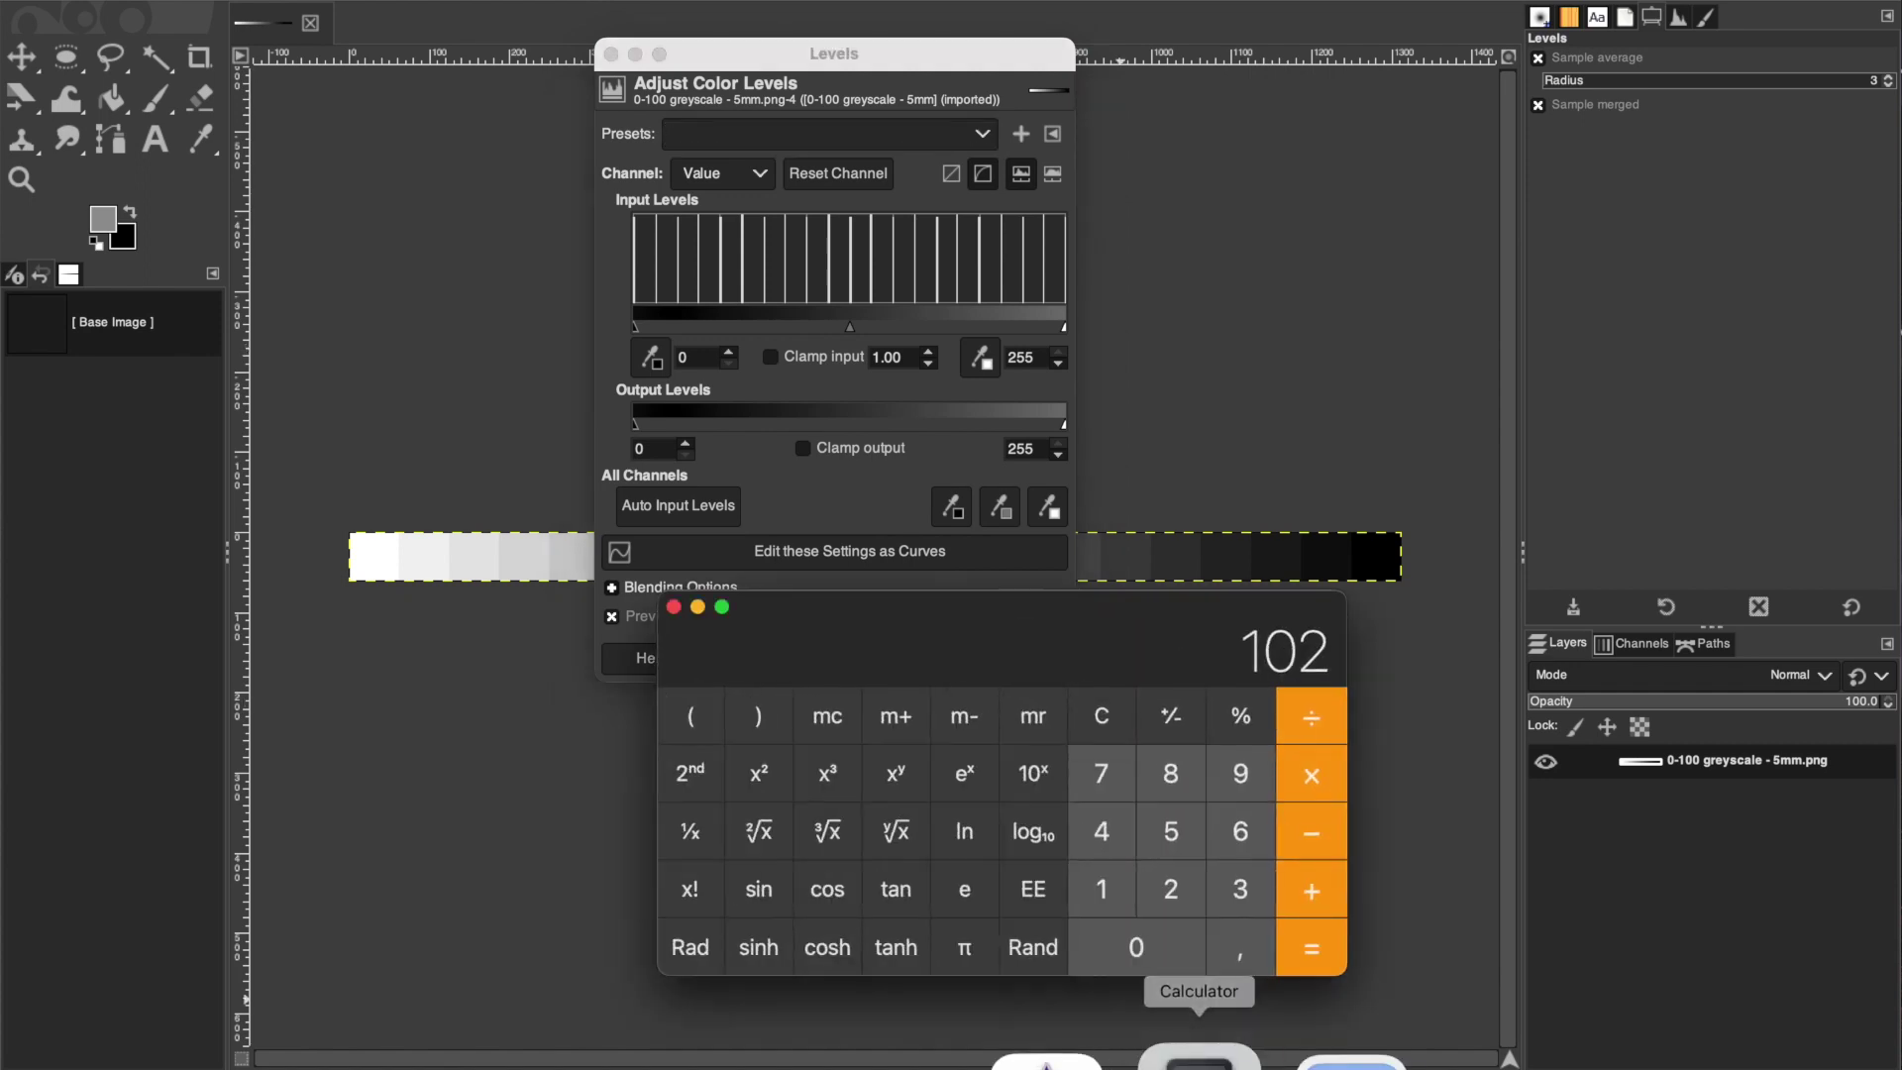
- Compute 0,4 × 255 = 102 in Calculator, then minimize it
left_click(1100, 716)
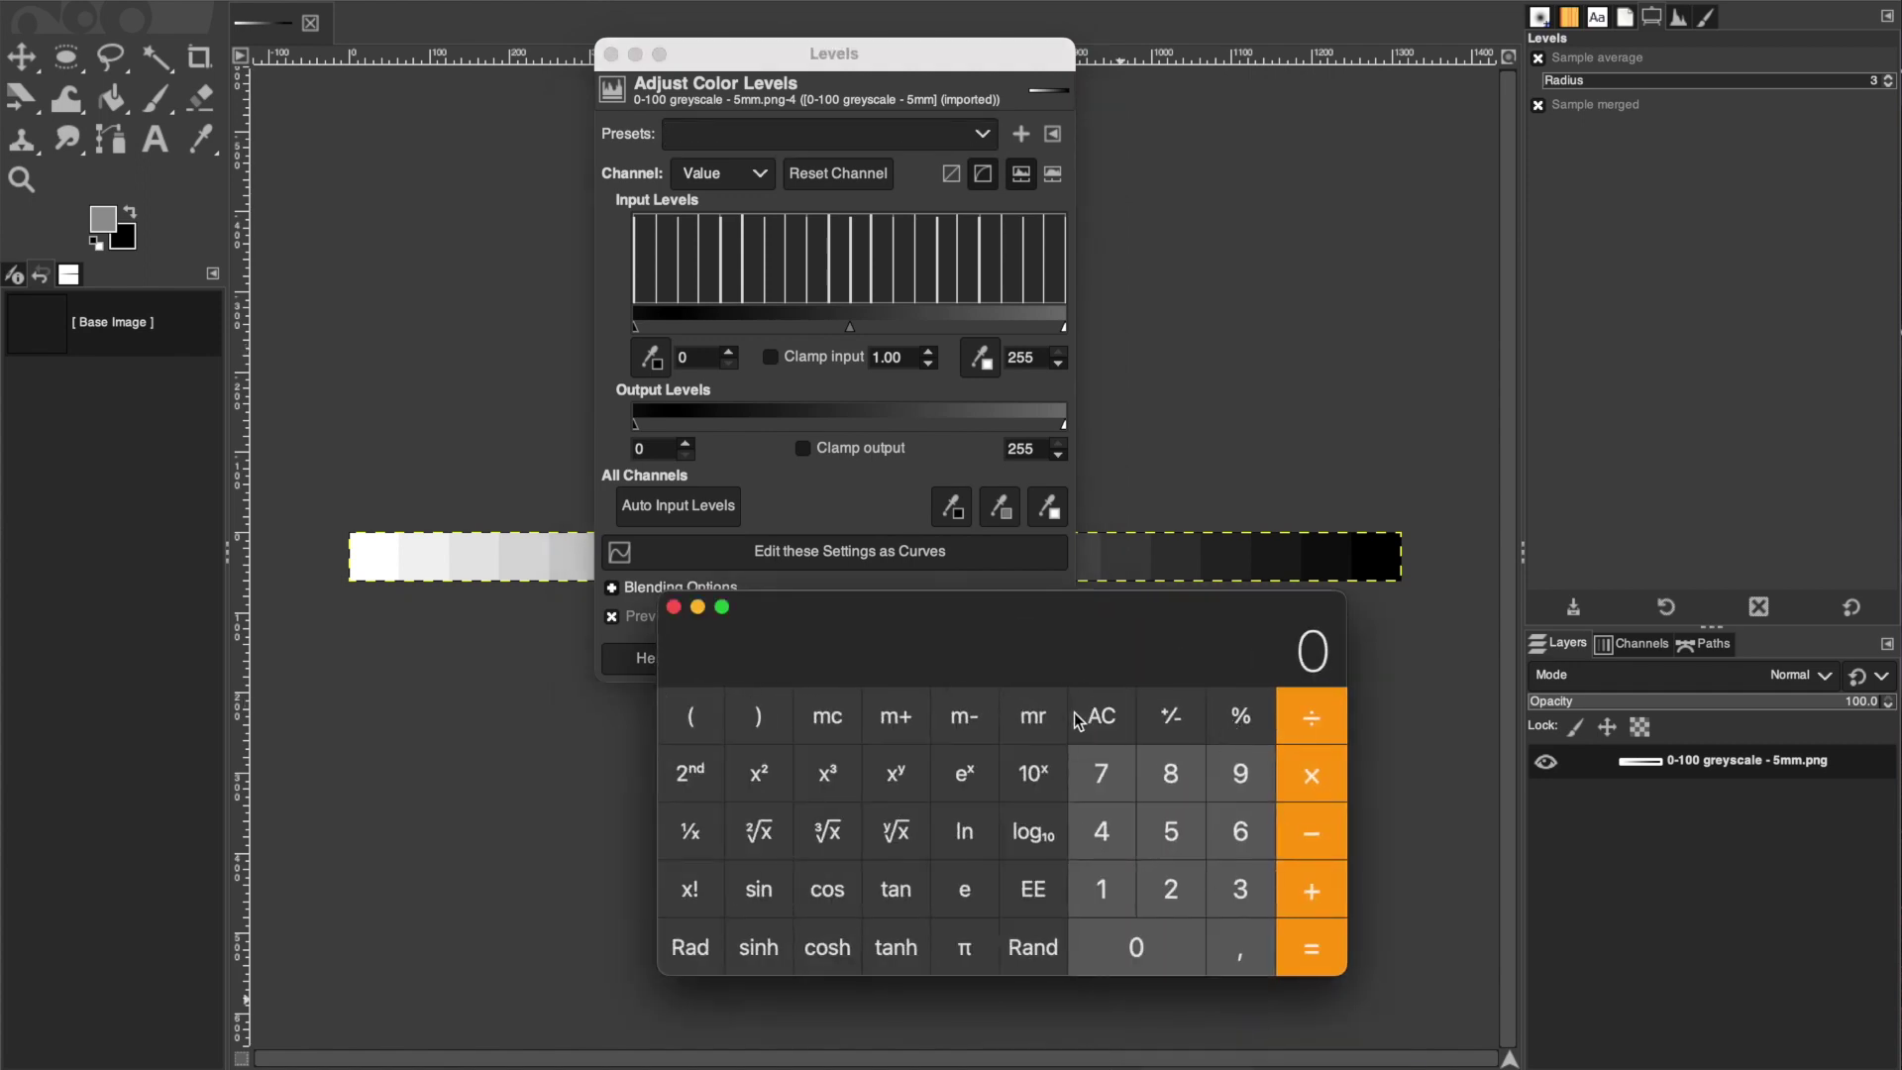
left_click(1236, 948)
left_click(1101, 831)
left_click(1325, 776)
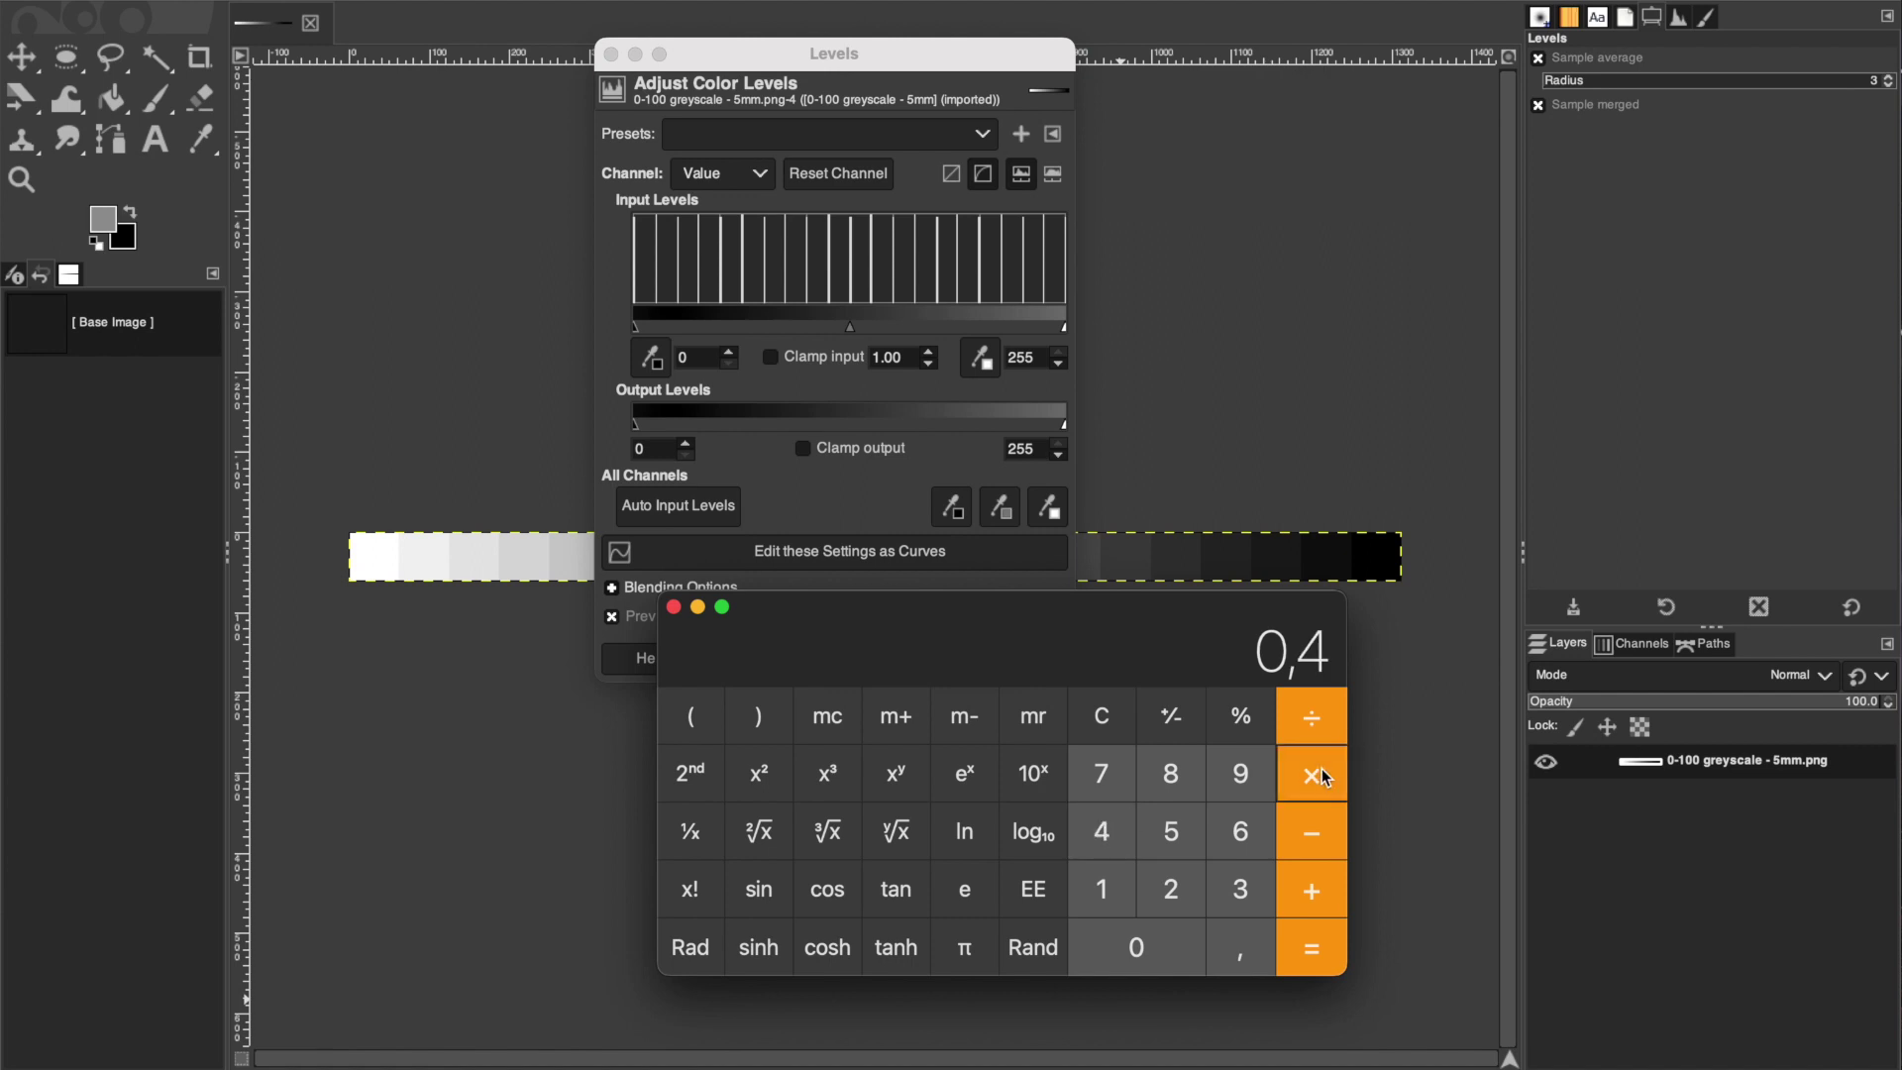
left_click(1170, 888)
left_click(1170, 831)
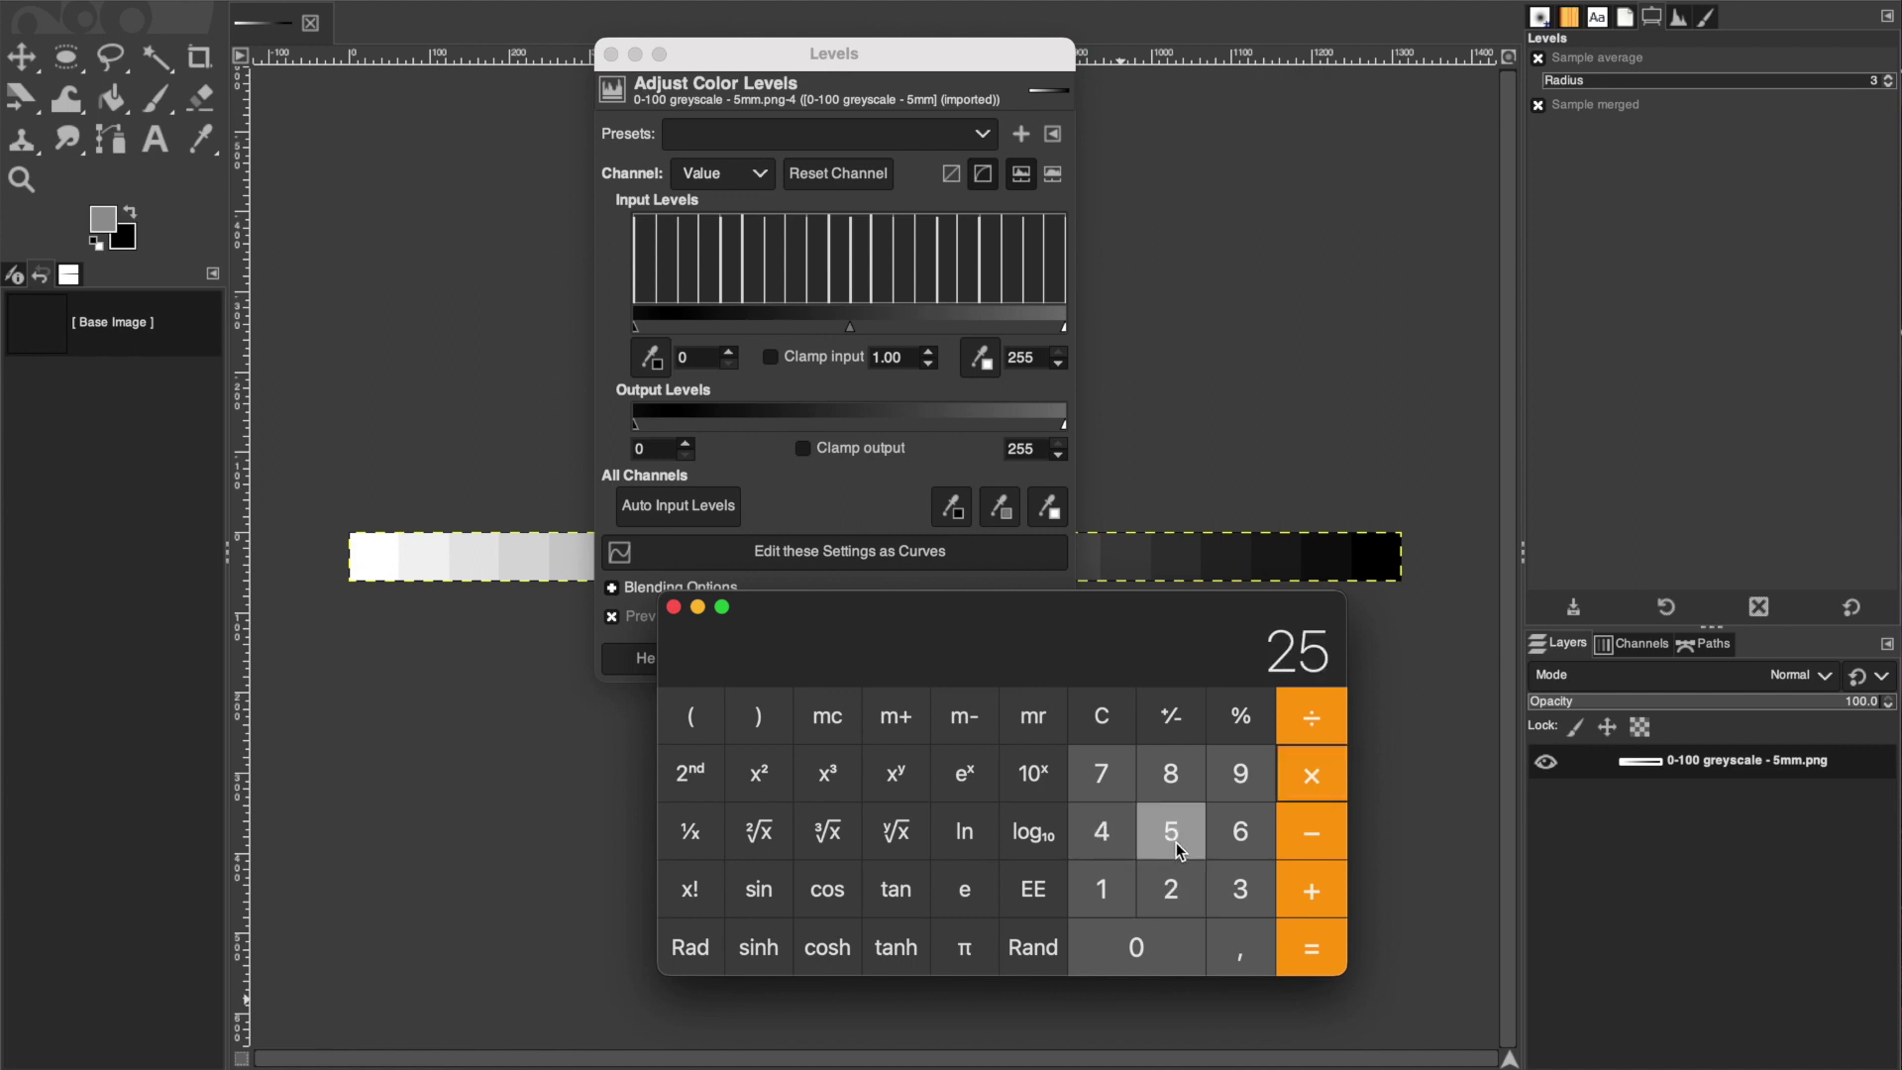
left_click(1170, 831)
left_click(1311, 947)
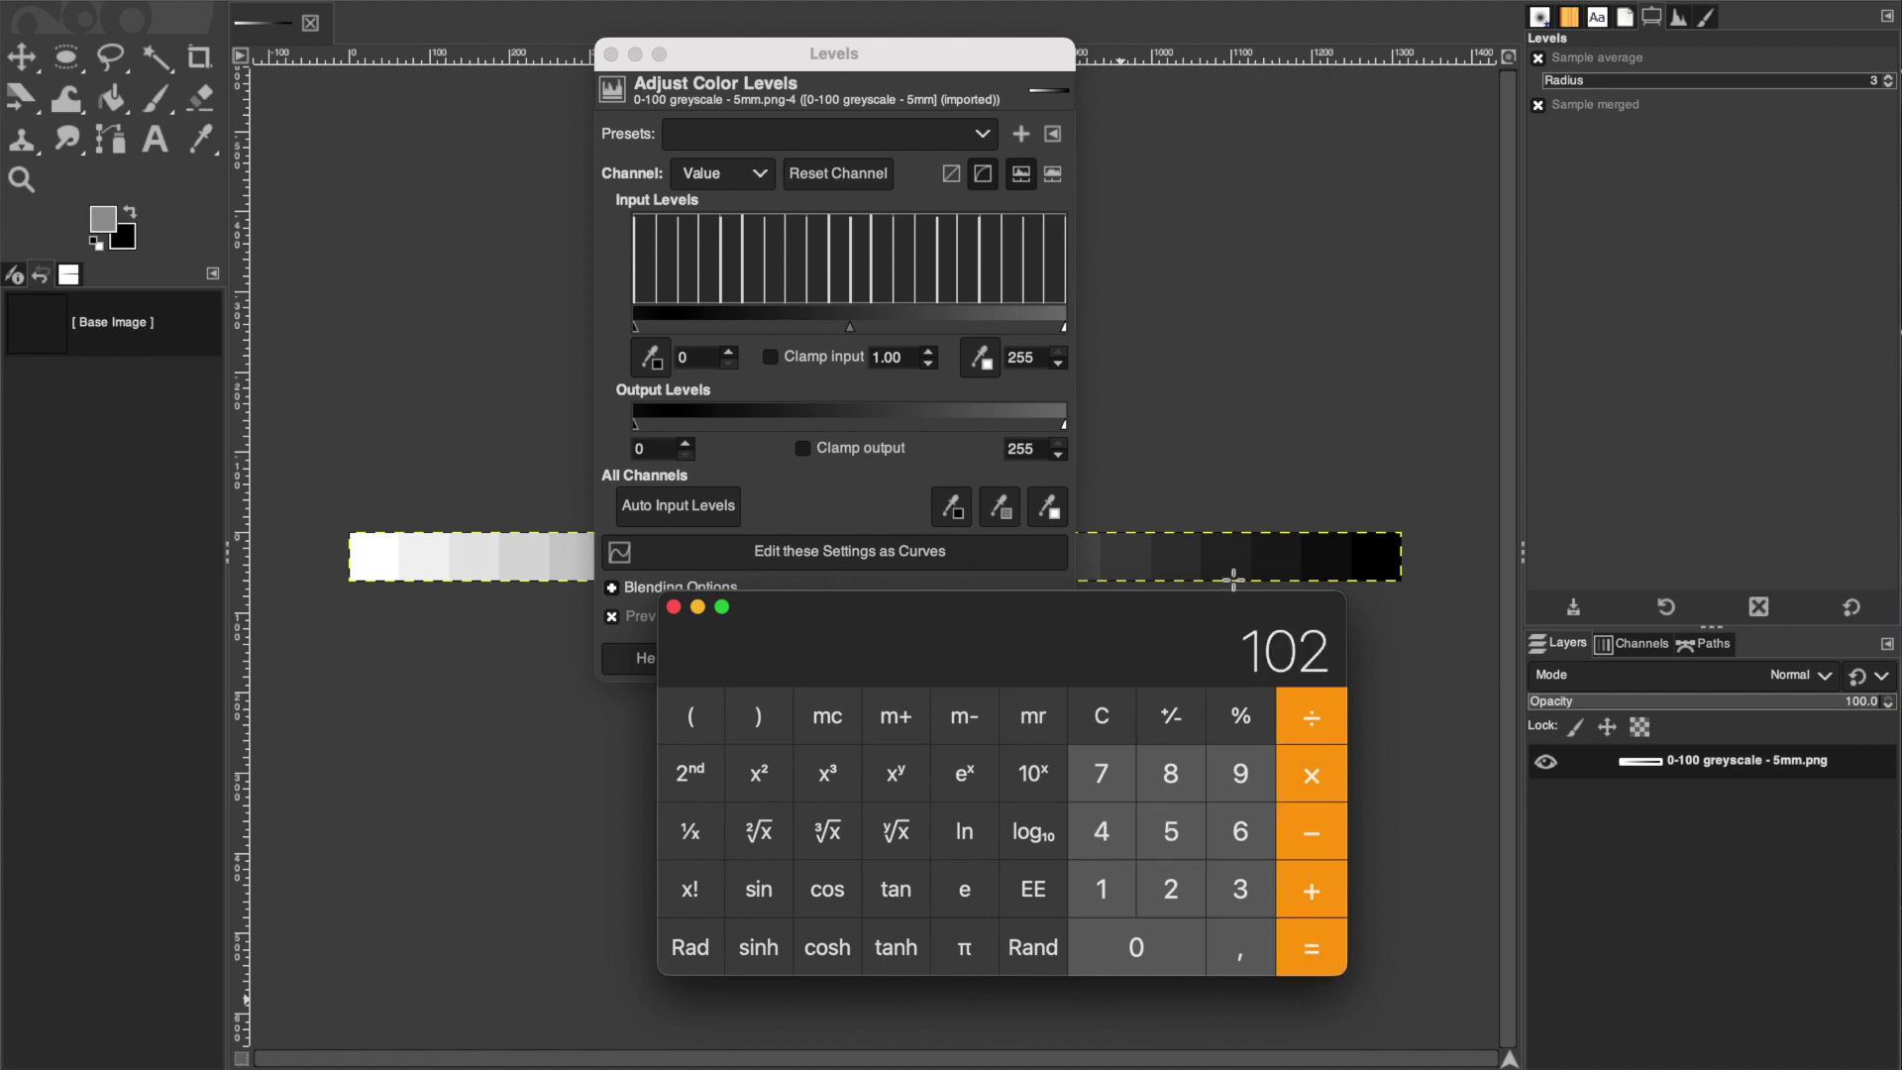
left_click(698, 608)
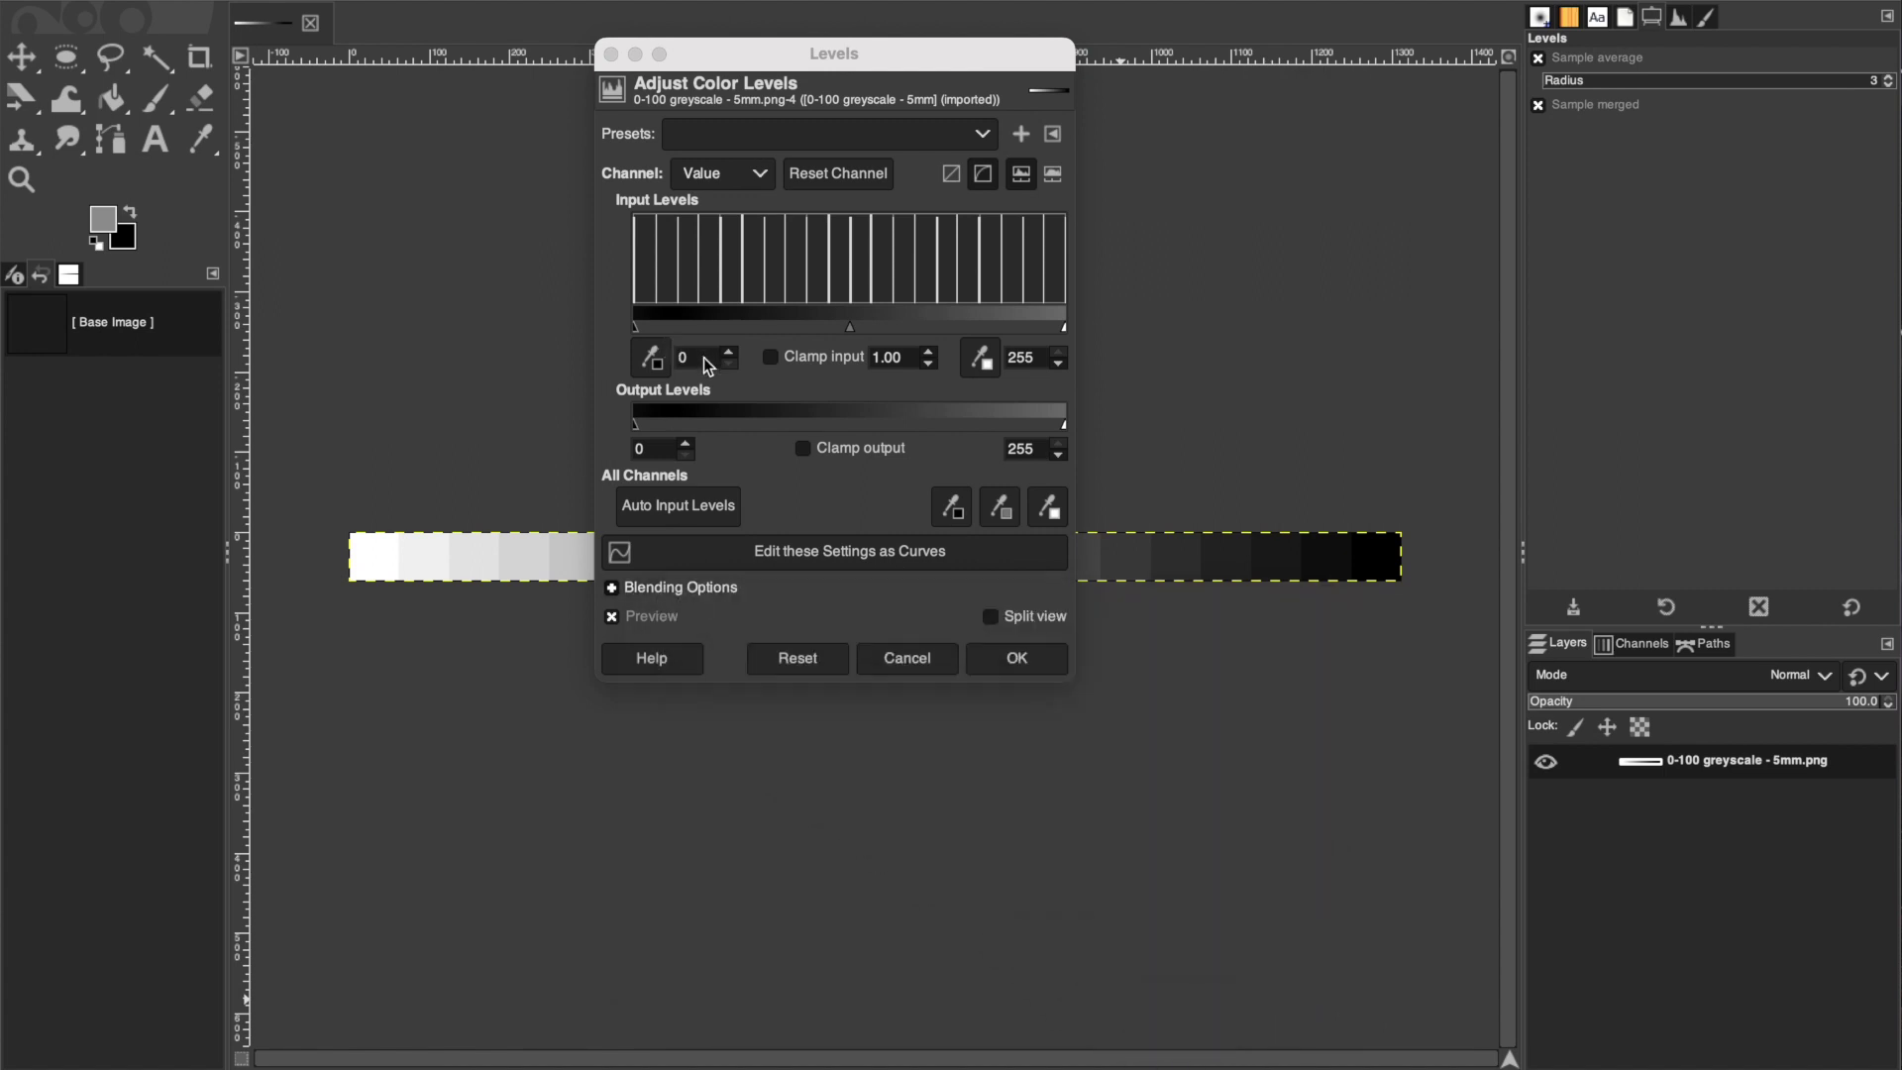
- Set the Levels low output value to 102 and apply it to the strip
double_click(657, 450)
type("102")
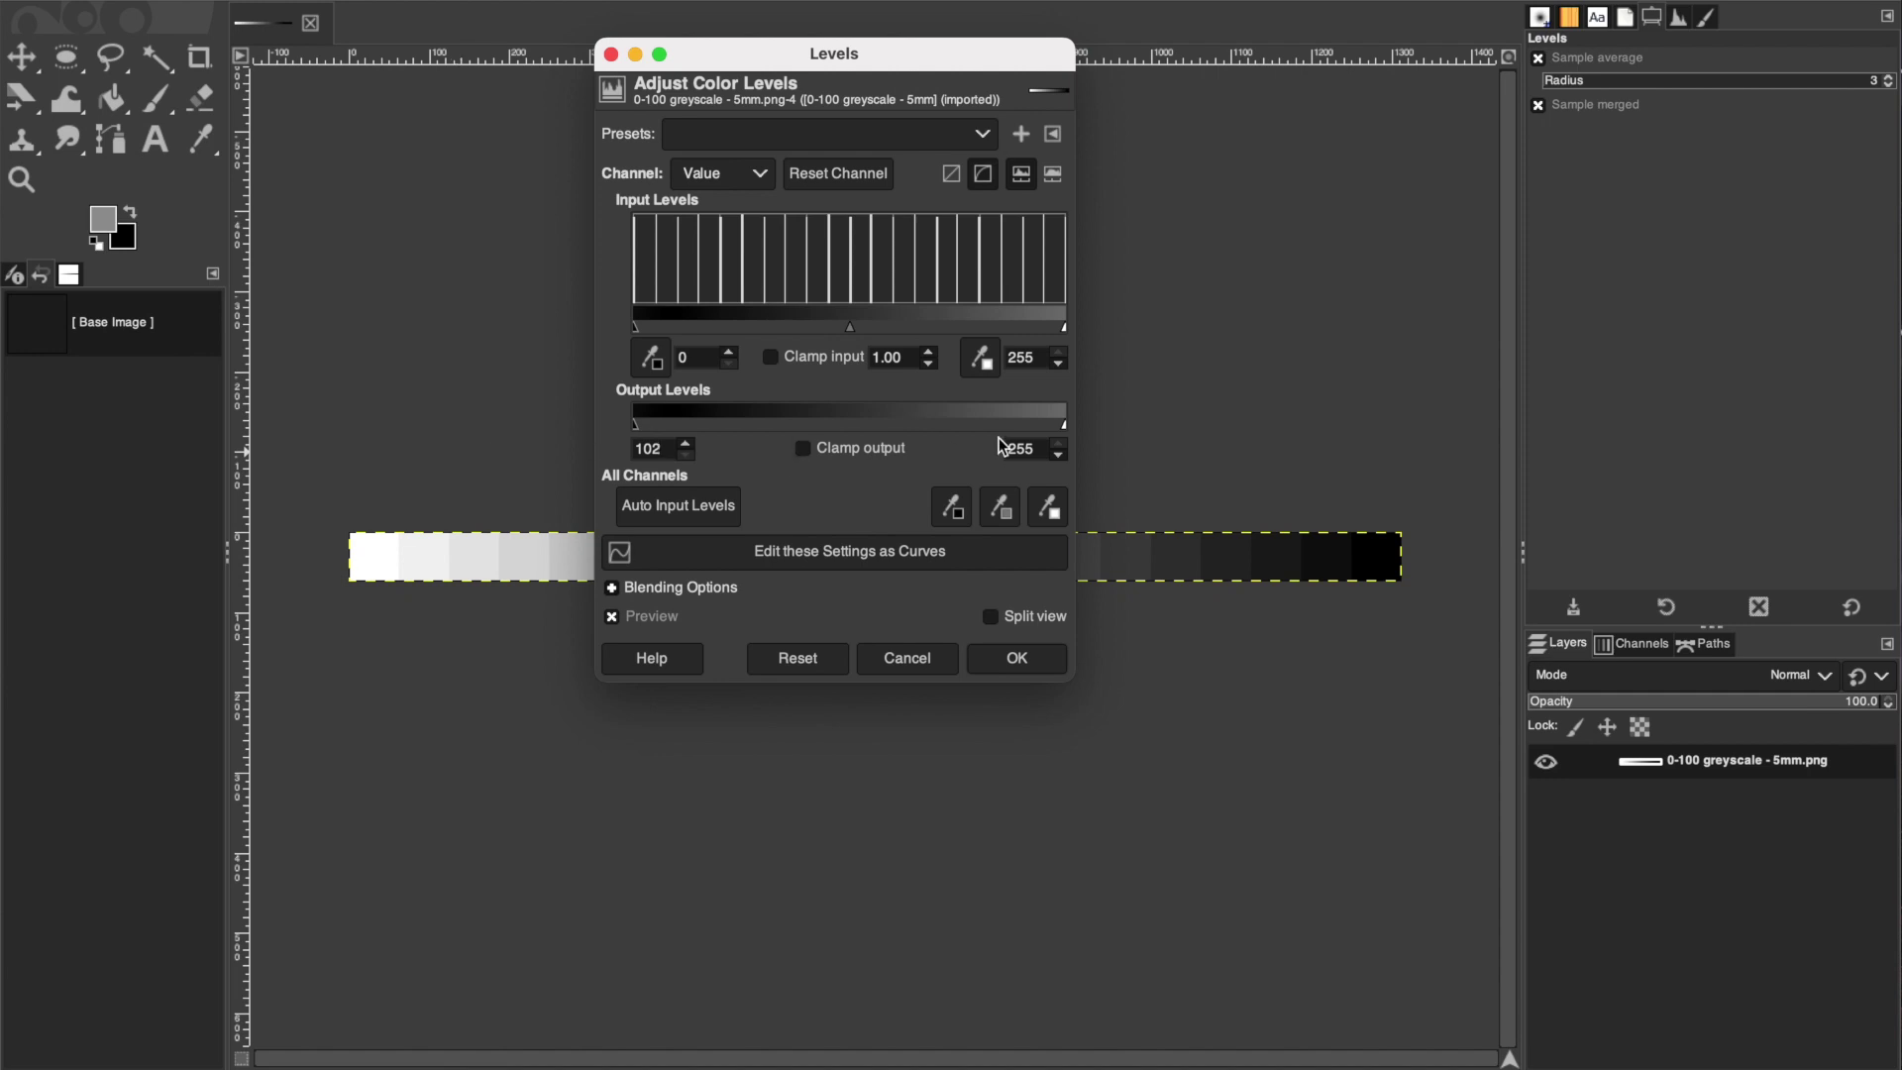
left_click_drag(935, 52, 495, 5)
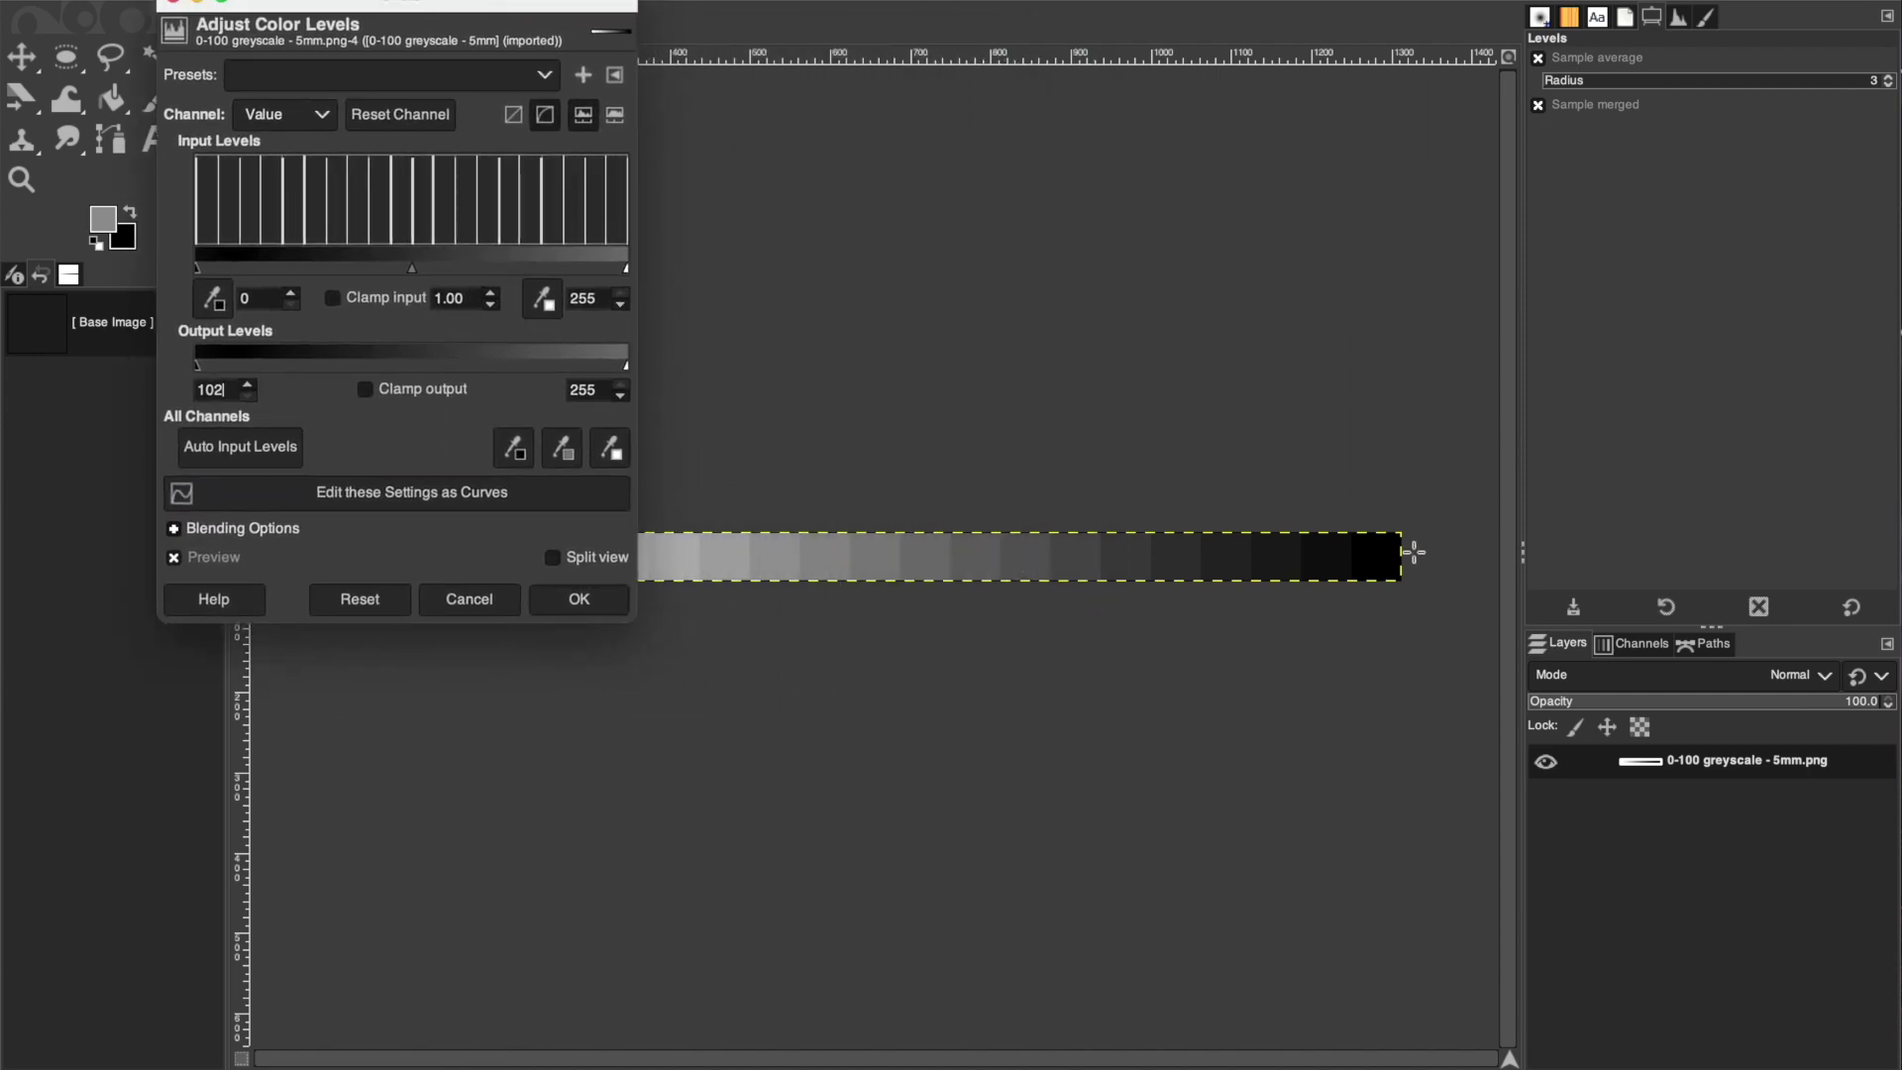
type("02")
key("Tab")
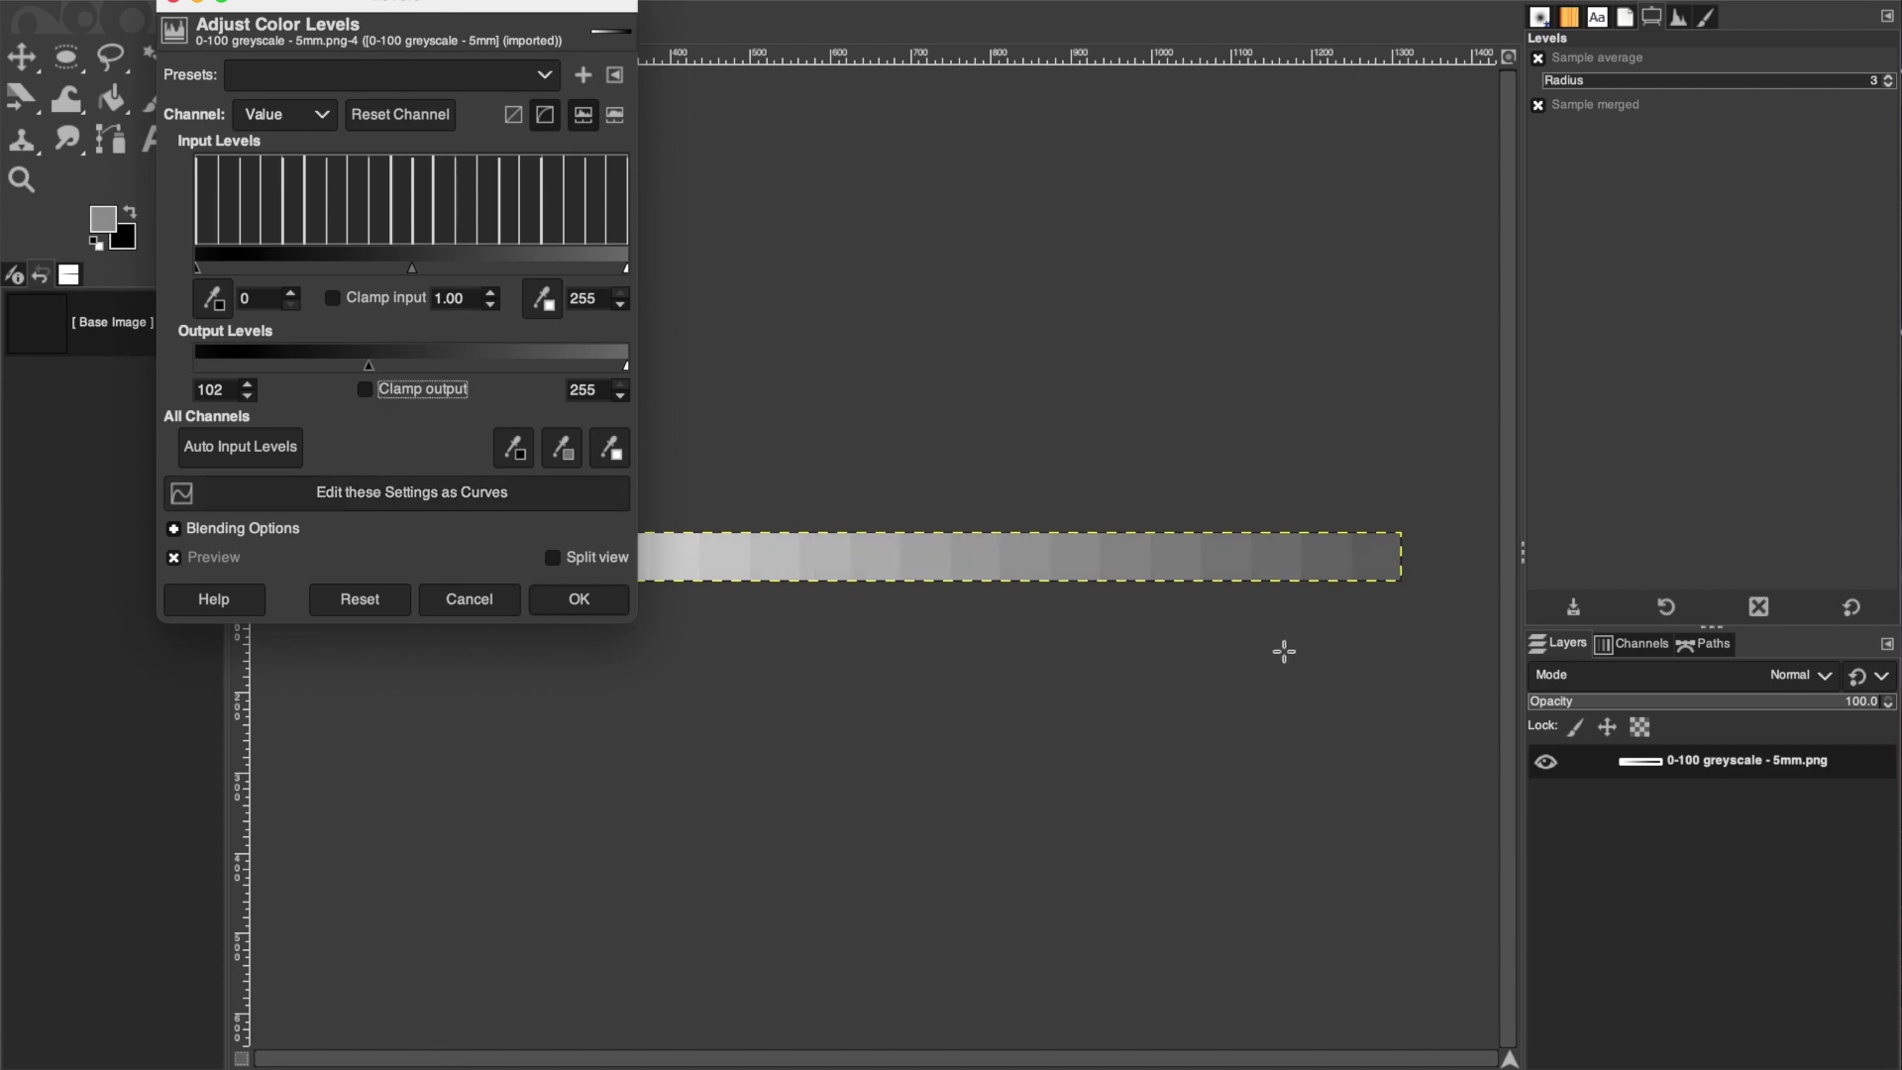
left_click(582, 600)
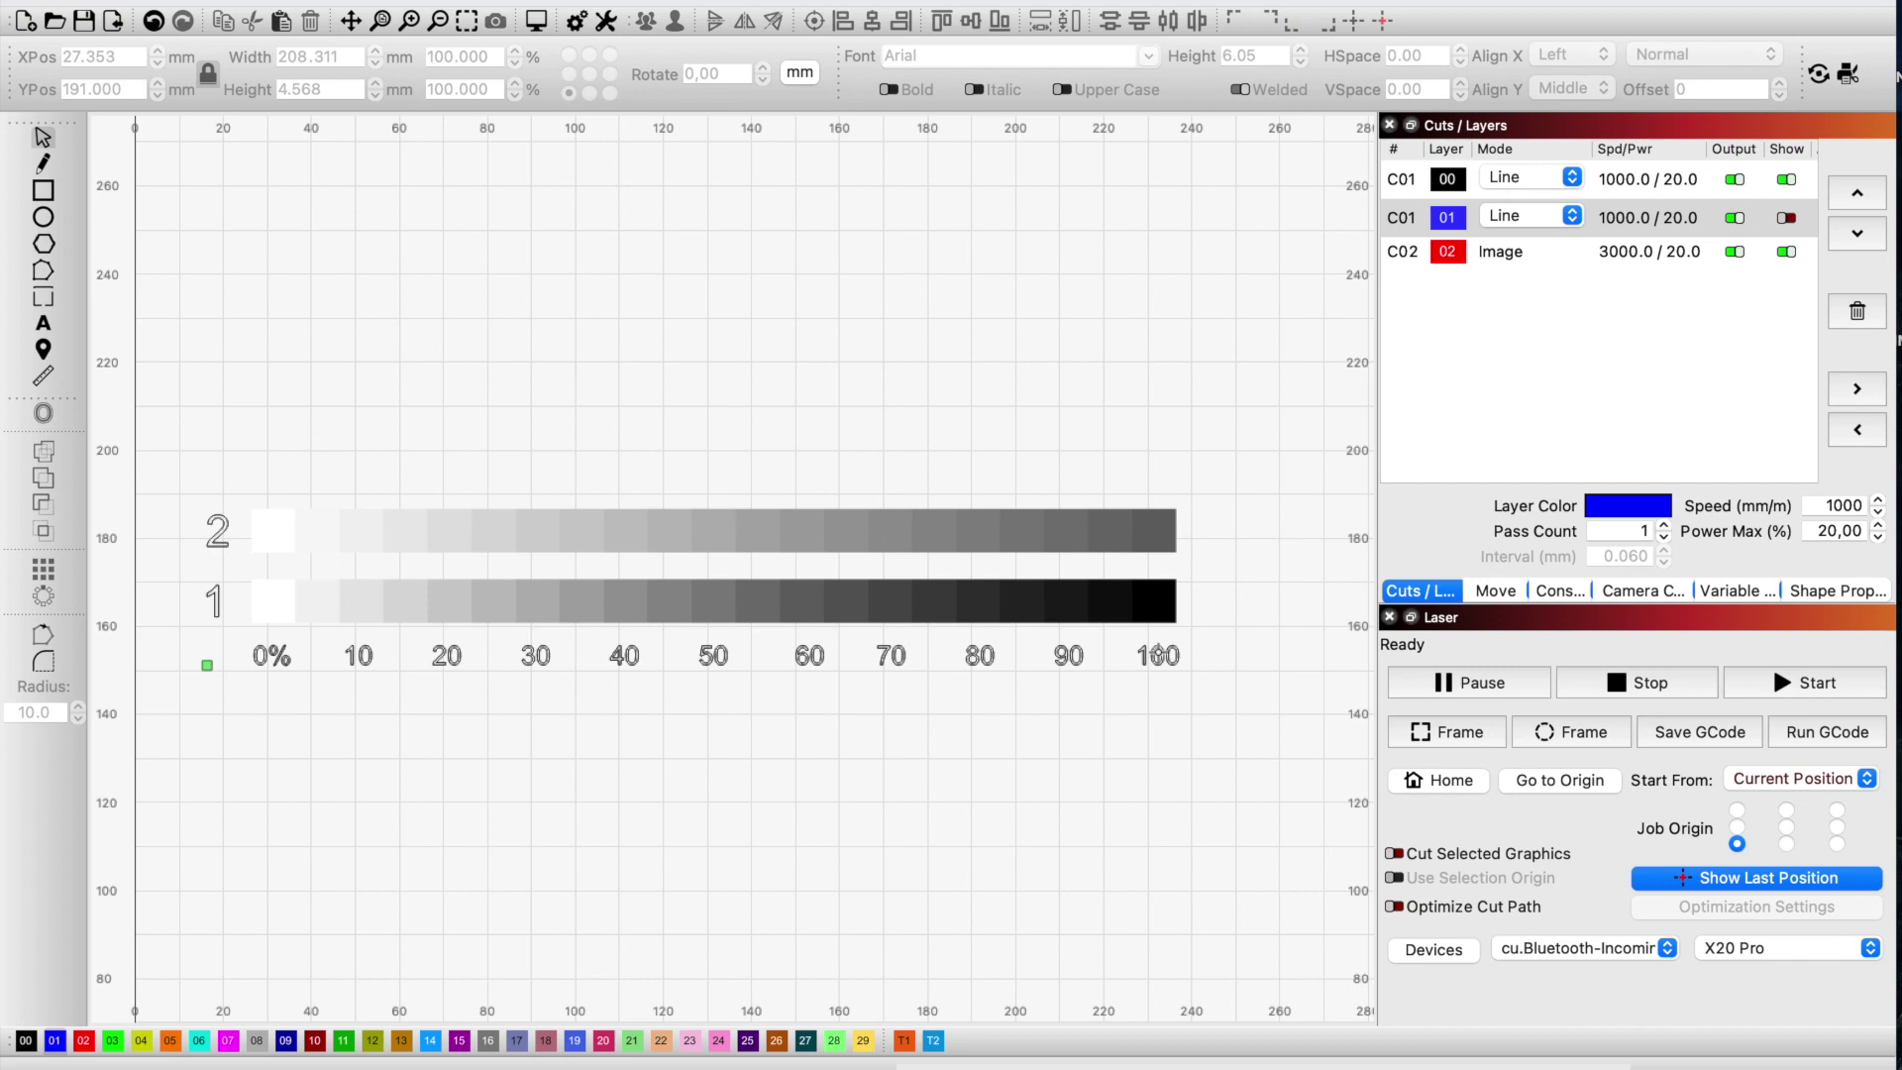
- Show layer 01's 0%–60 labels above strip 2 and open the engraving Preview with Alt+P
left_click(1053, 530)
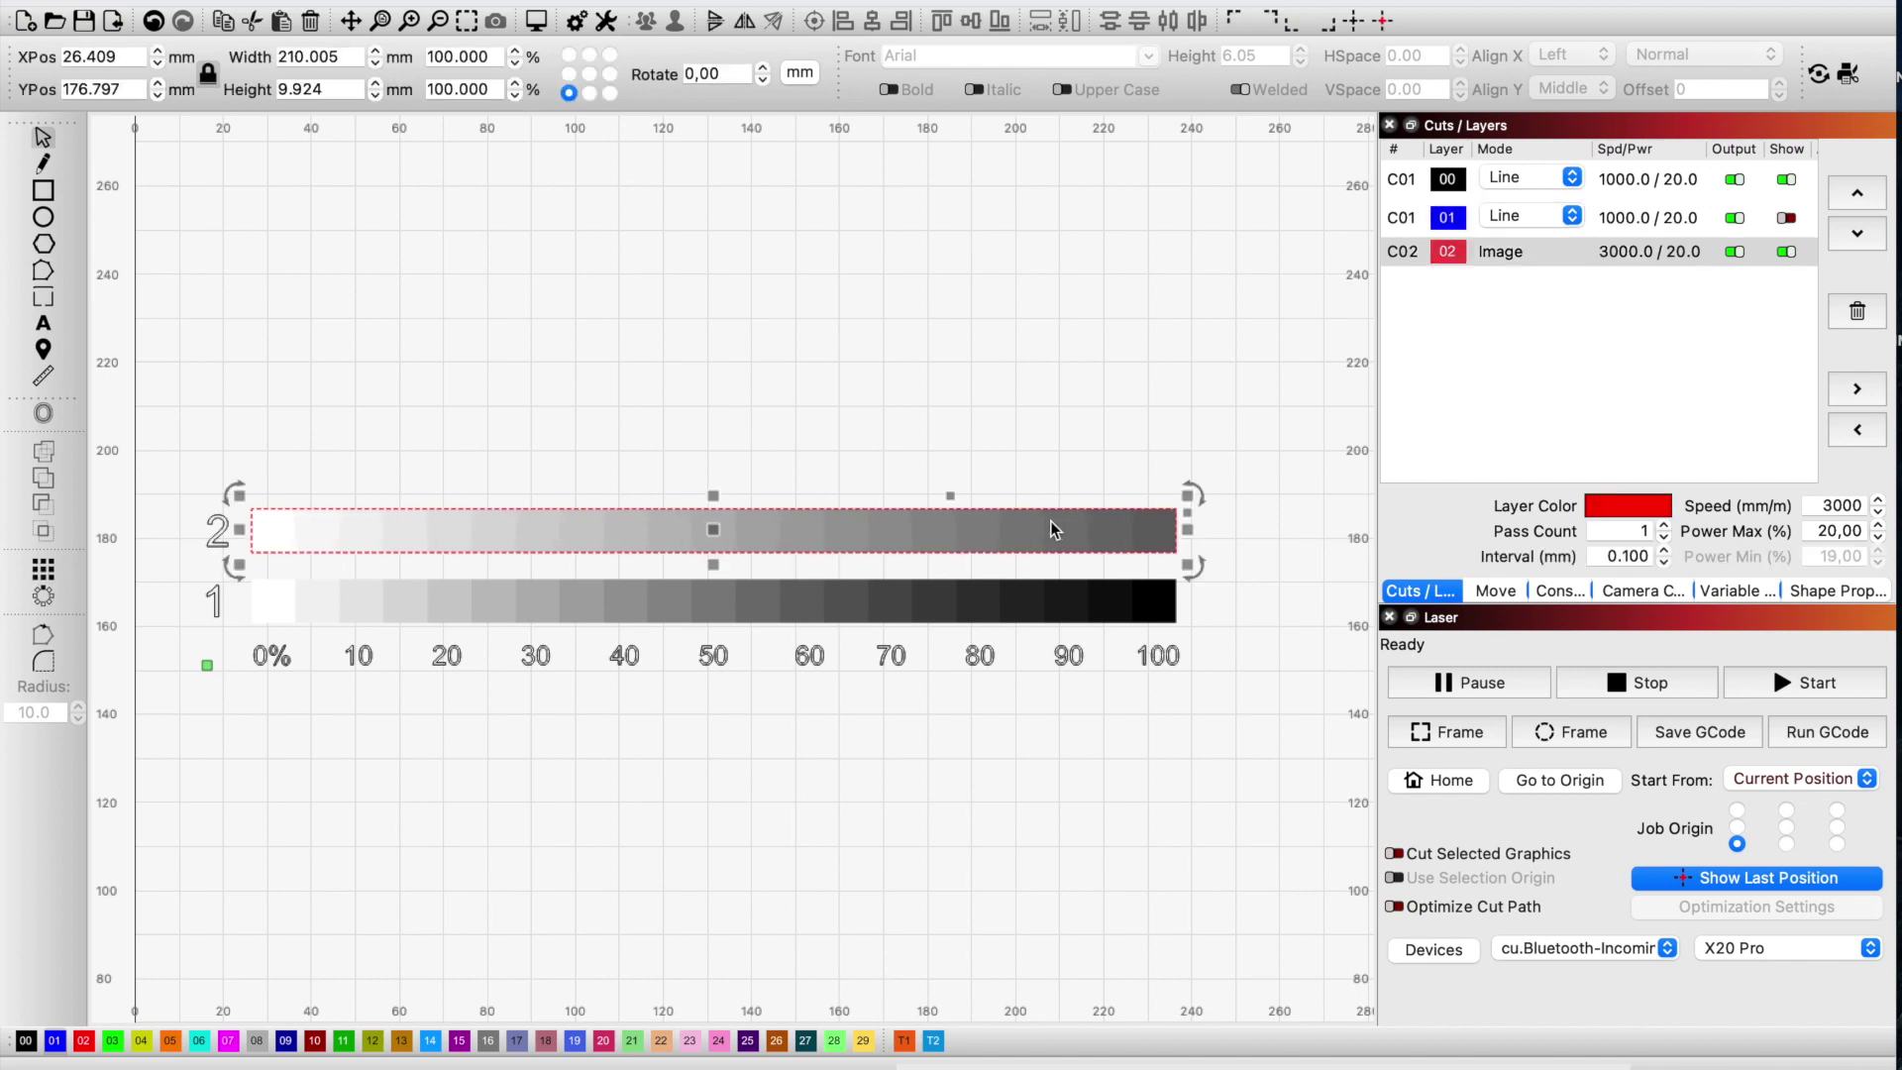
left_click(717, 461)
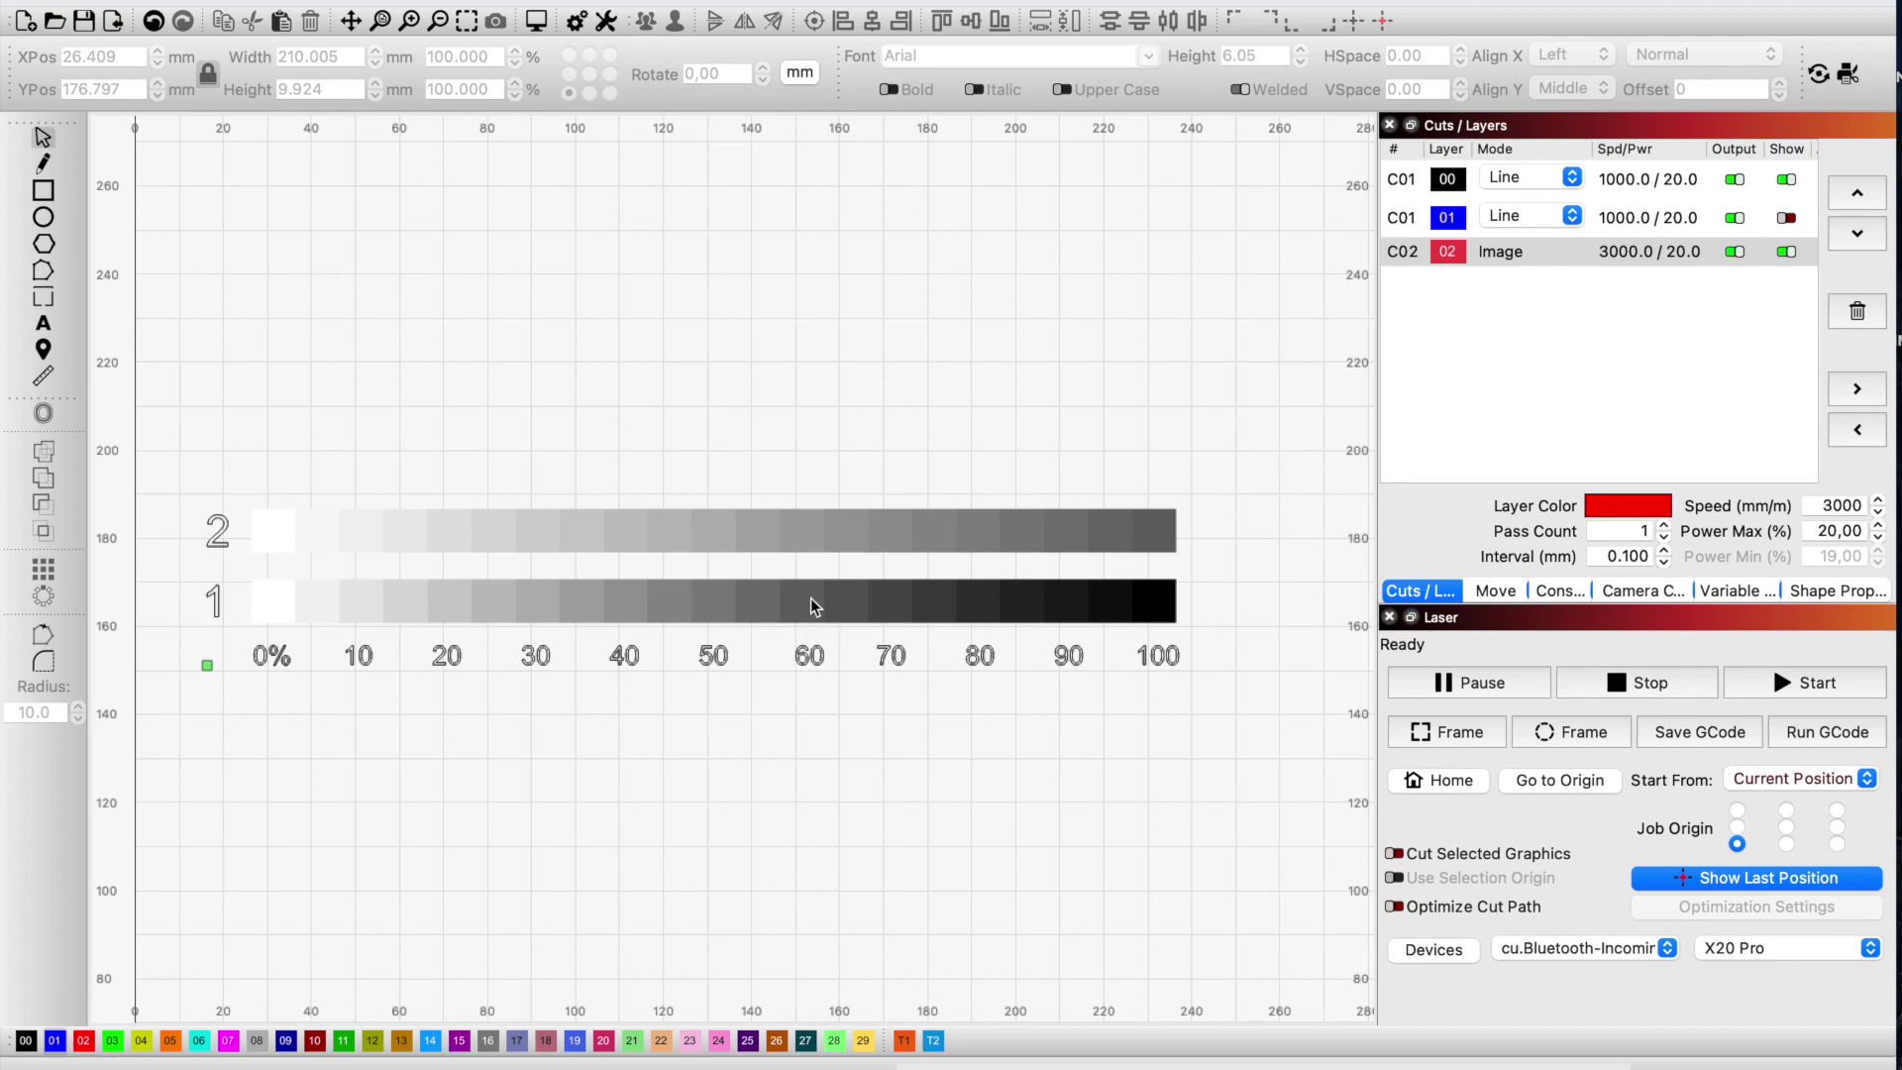
left_click(1788, 218)
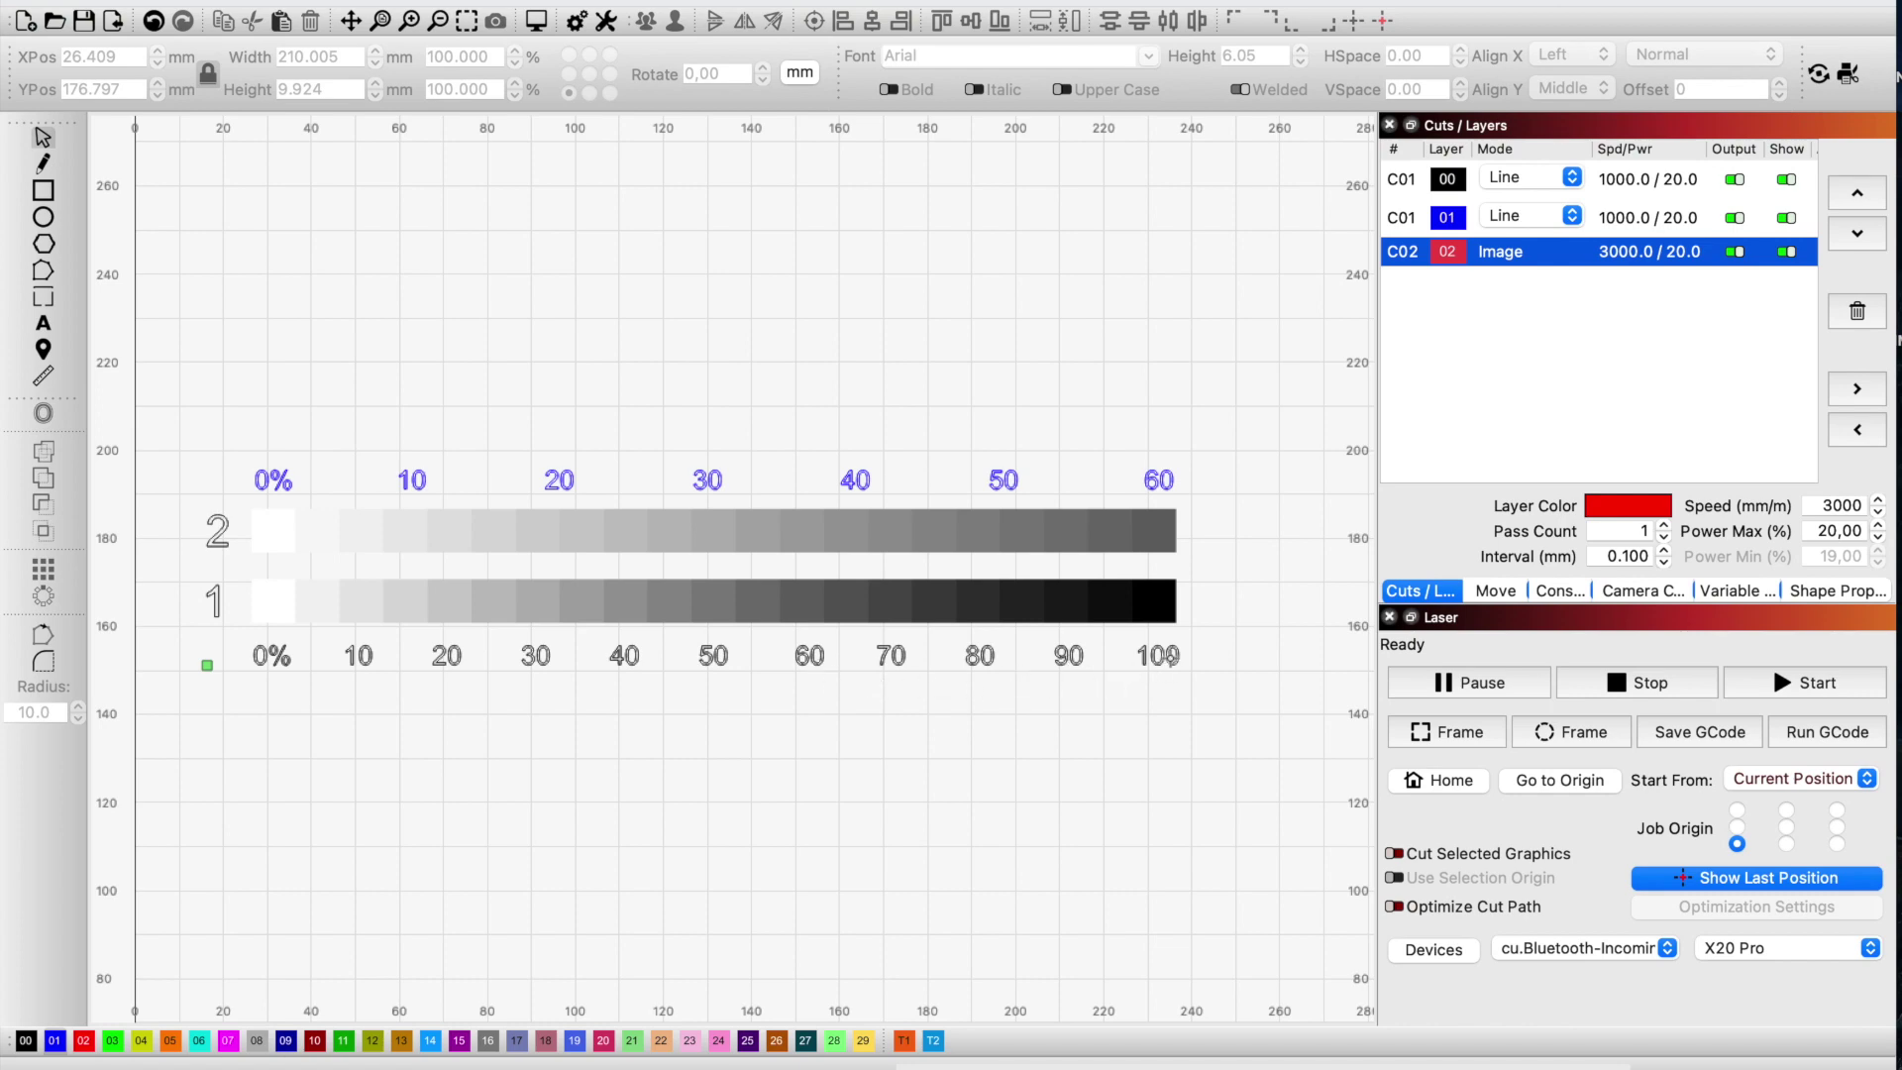
key("alt+p")
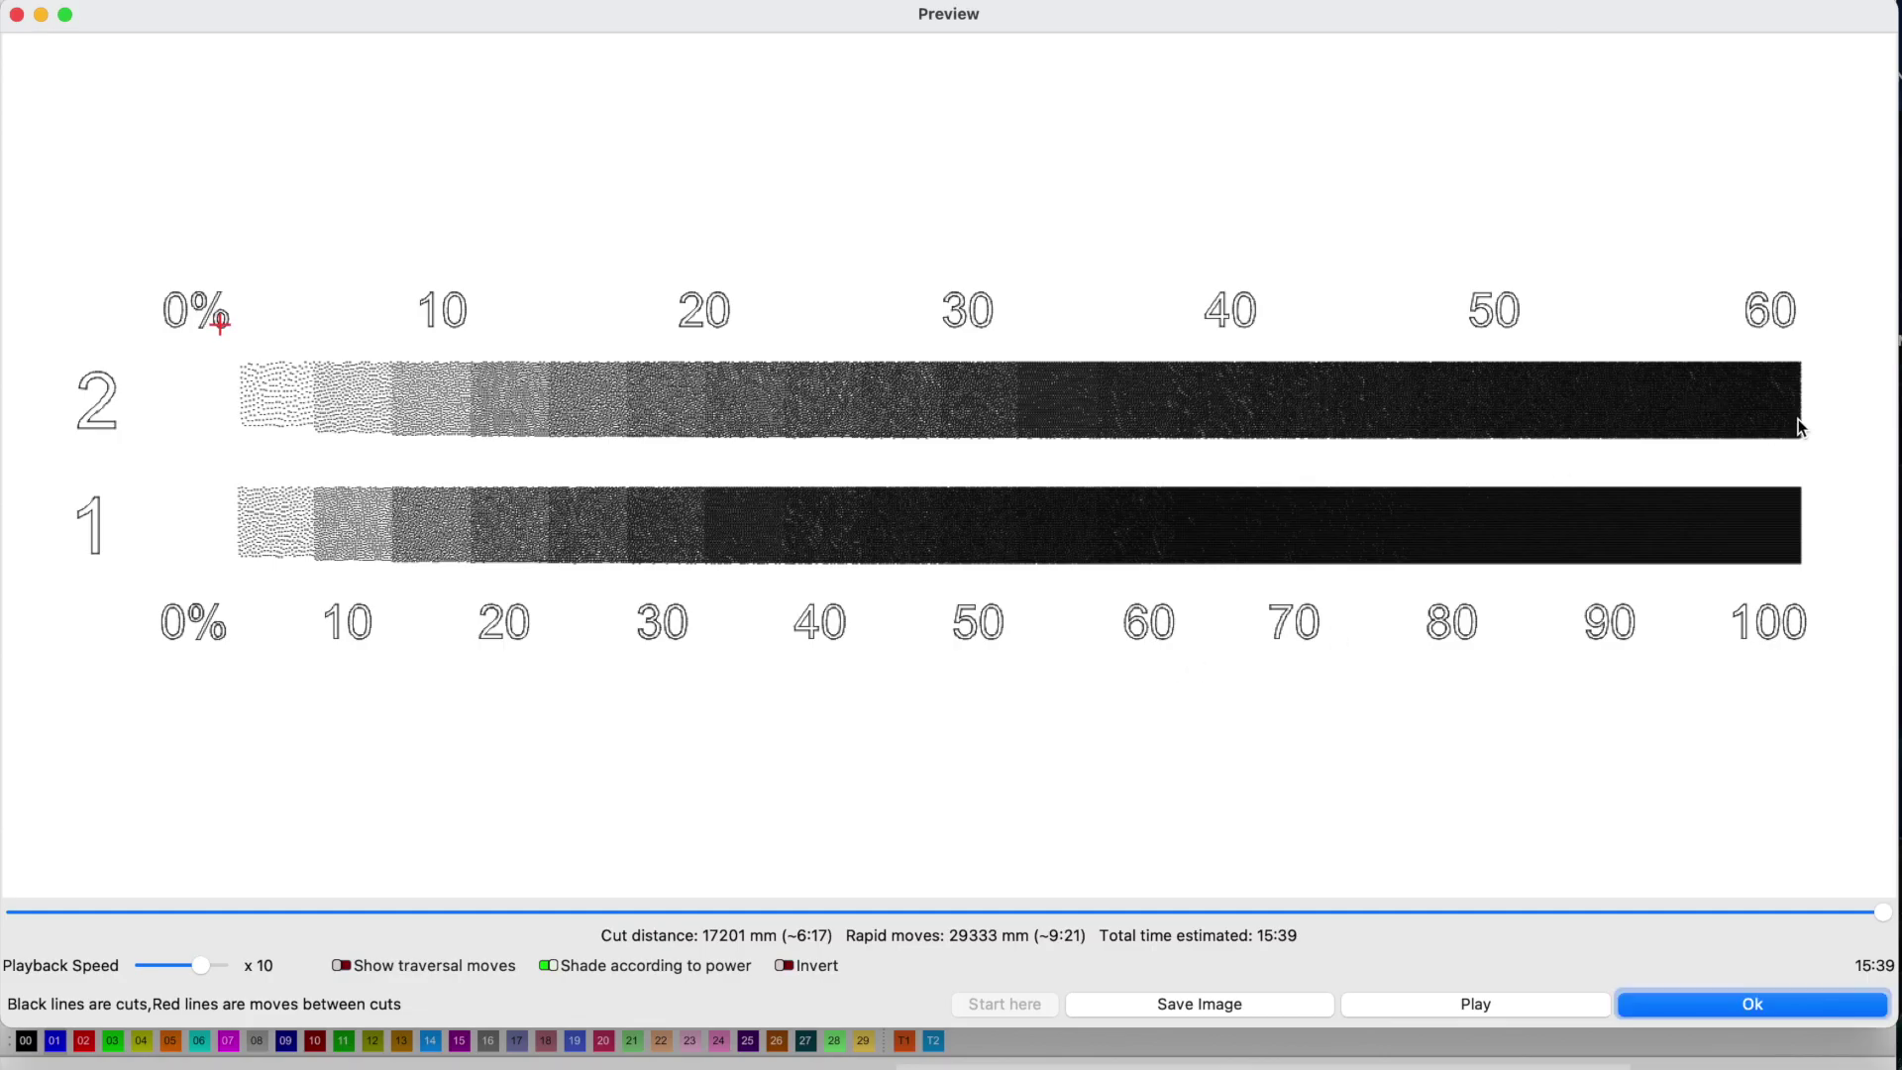
- Zoom into the Preview to inspect both simulated strips close up
scroll(1801, 428, "up", 5)
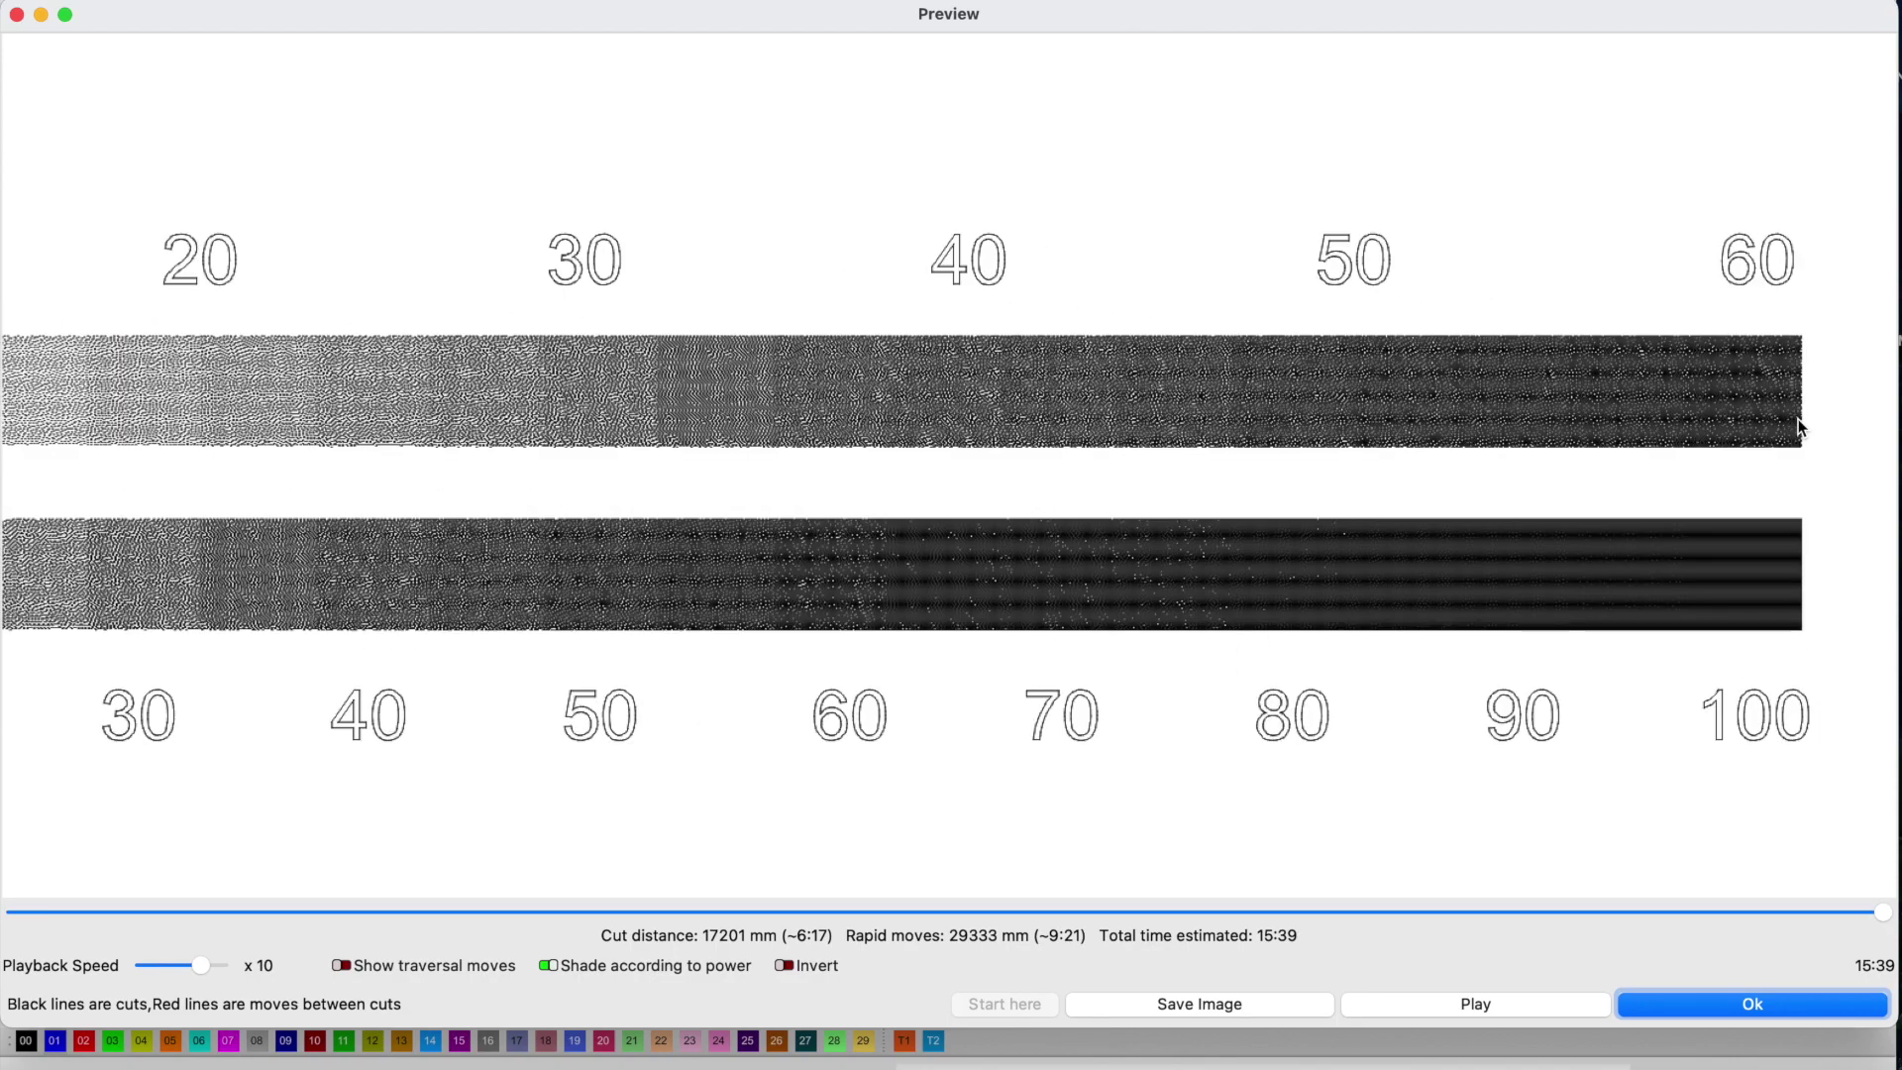
scroll(1802, 428, "up", 2)
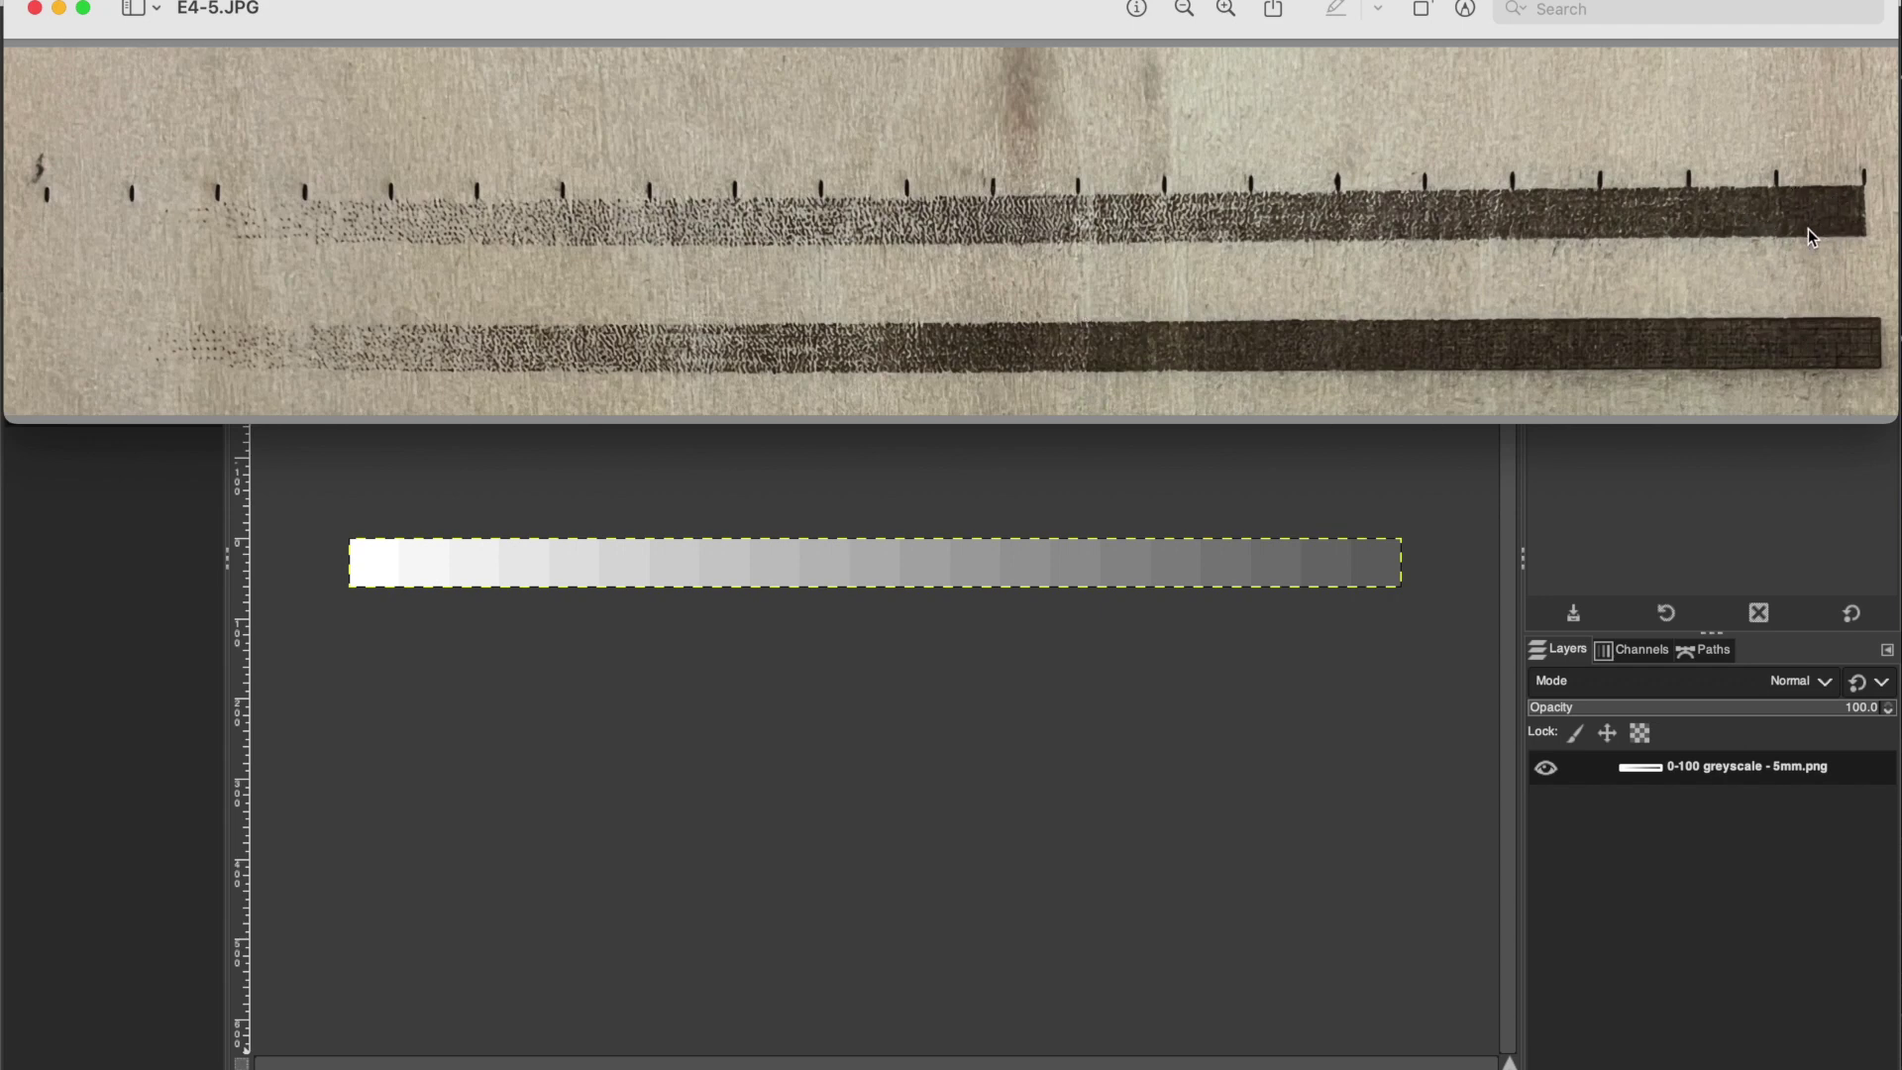
- Close the photo and compute 5% × 60 + 40 = 43 in Calculator
left_click(849, 628)
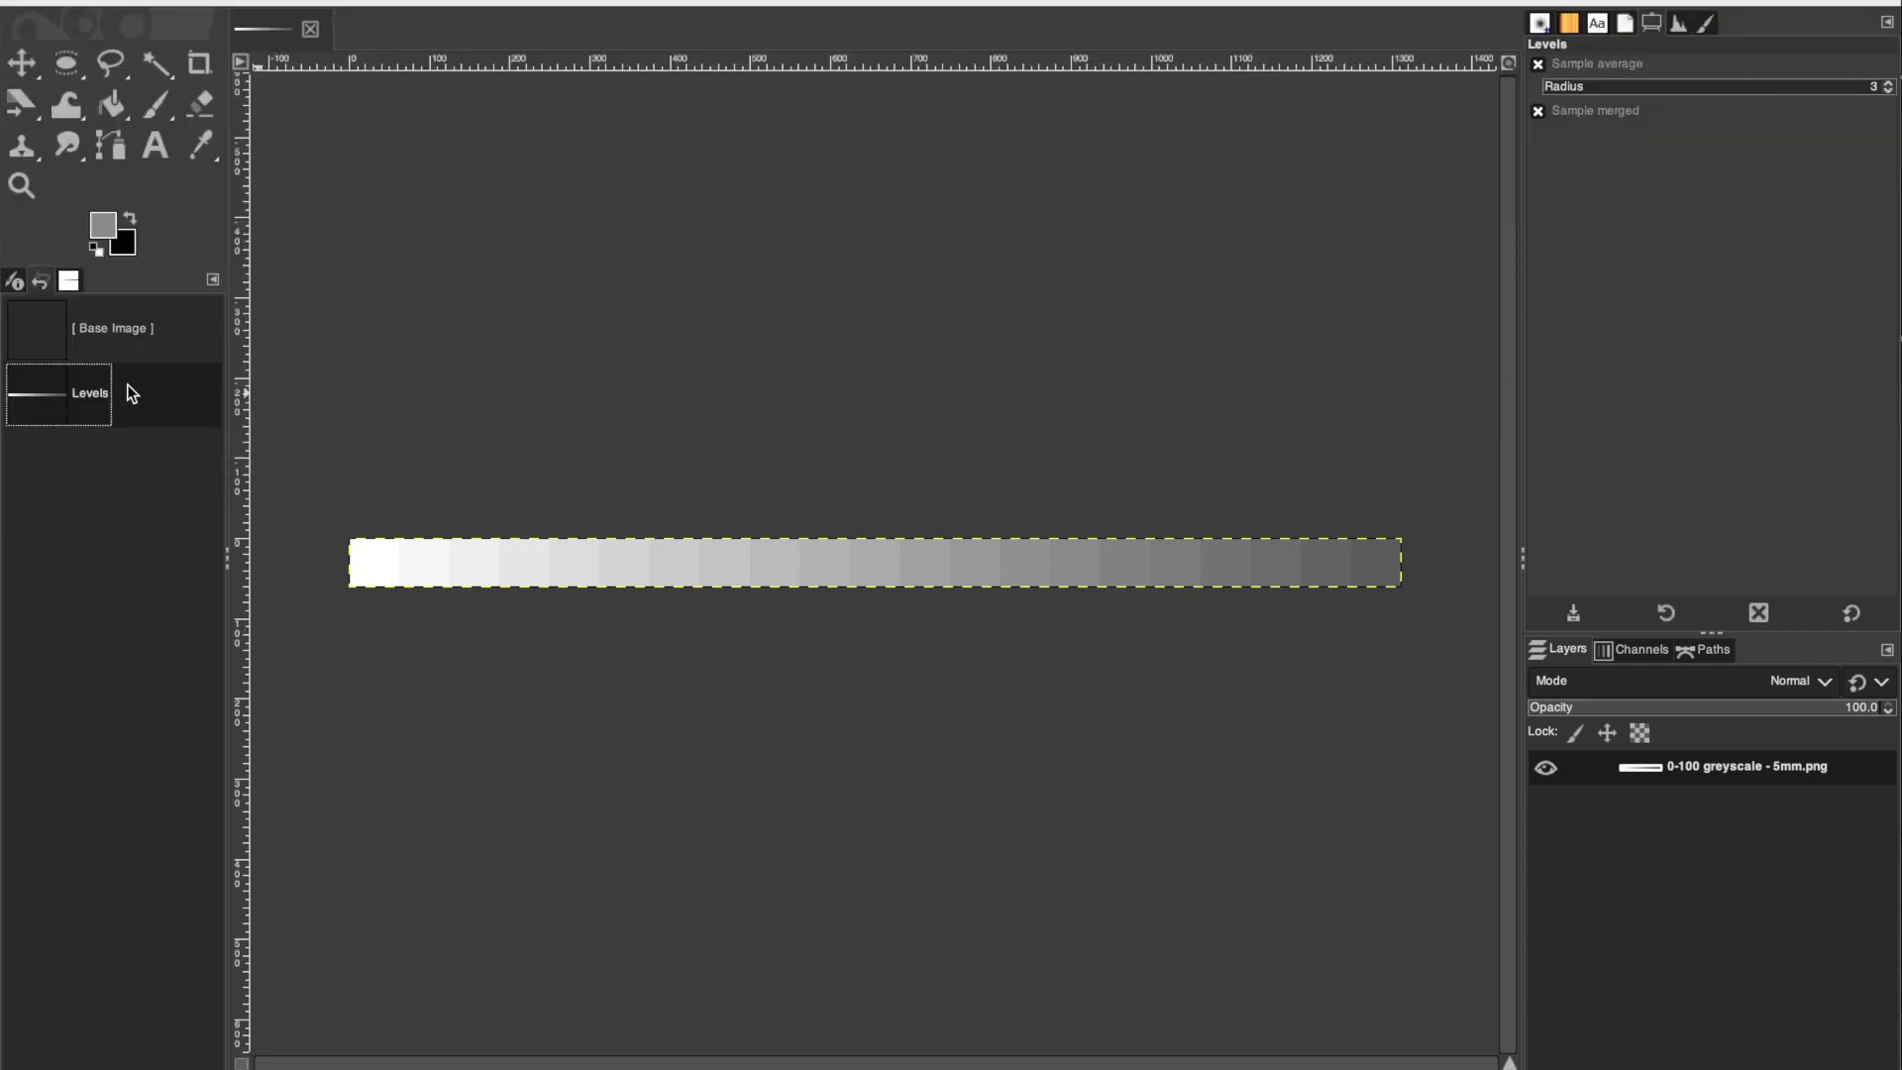
left_click(1256, 1056)
left_click(1173, 837)
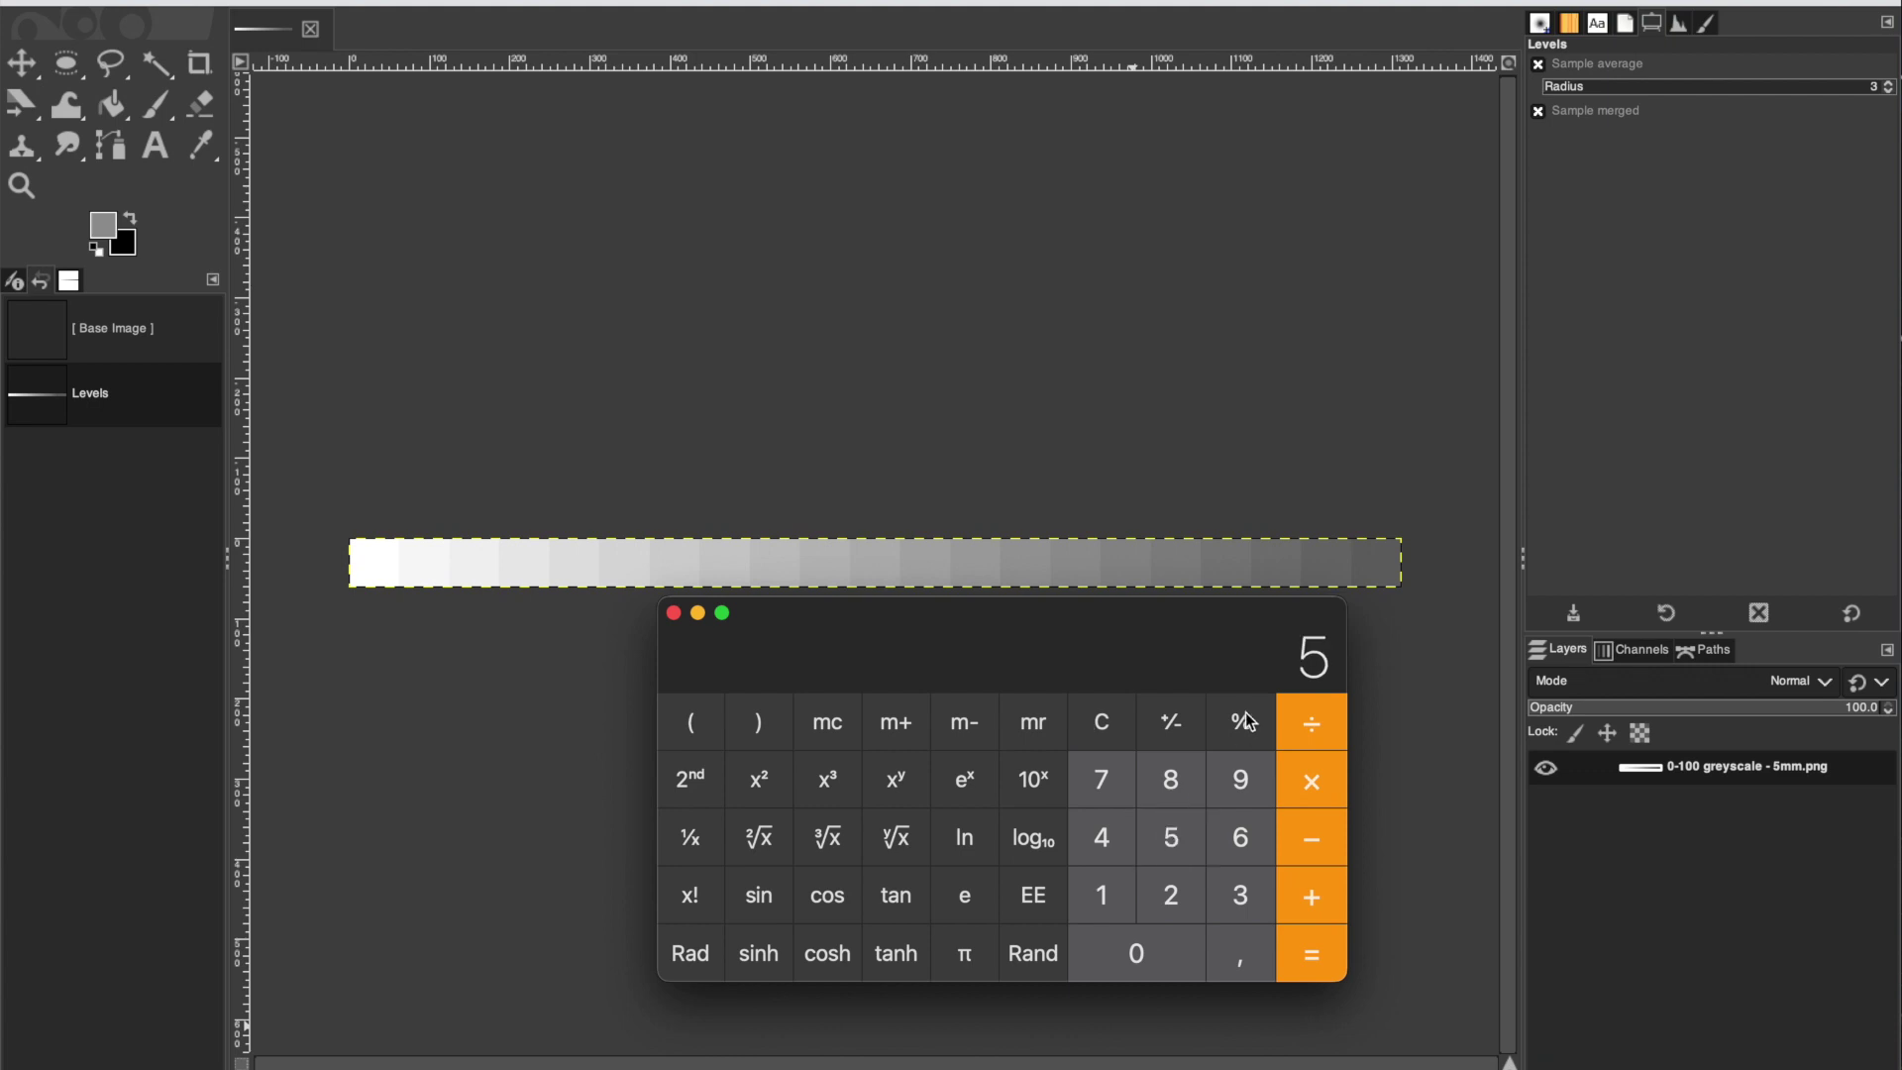
left_click(1241, 722)
left_click(1312, 780)
left_click(1241, 838)
left_click(1164, 946)
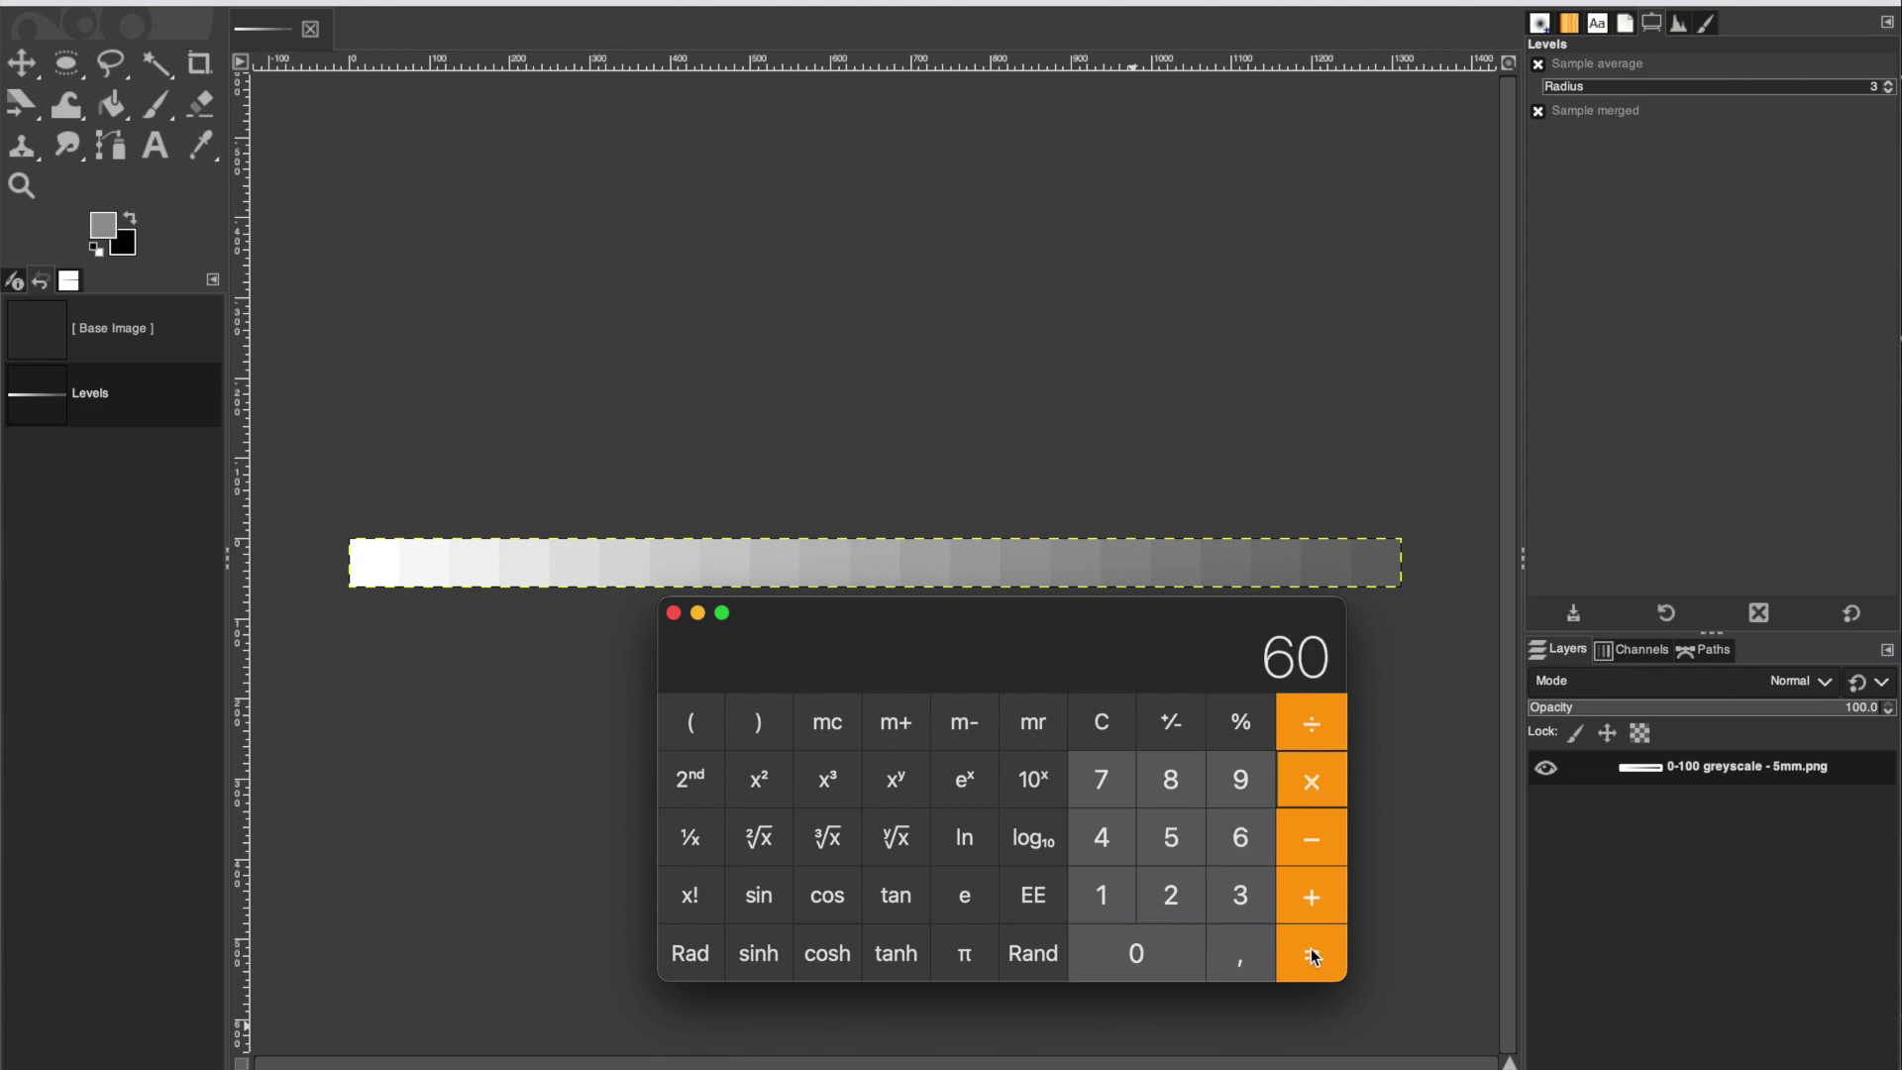
left_click(1315, 954)
left_click(1306, 897)
left_click(1117, 844)
left_click(1121, 958)
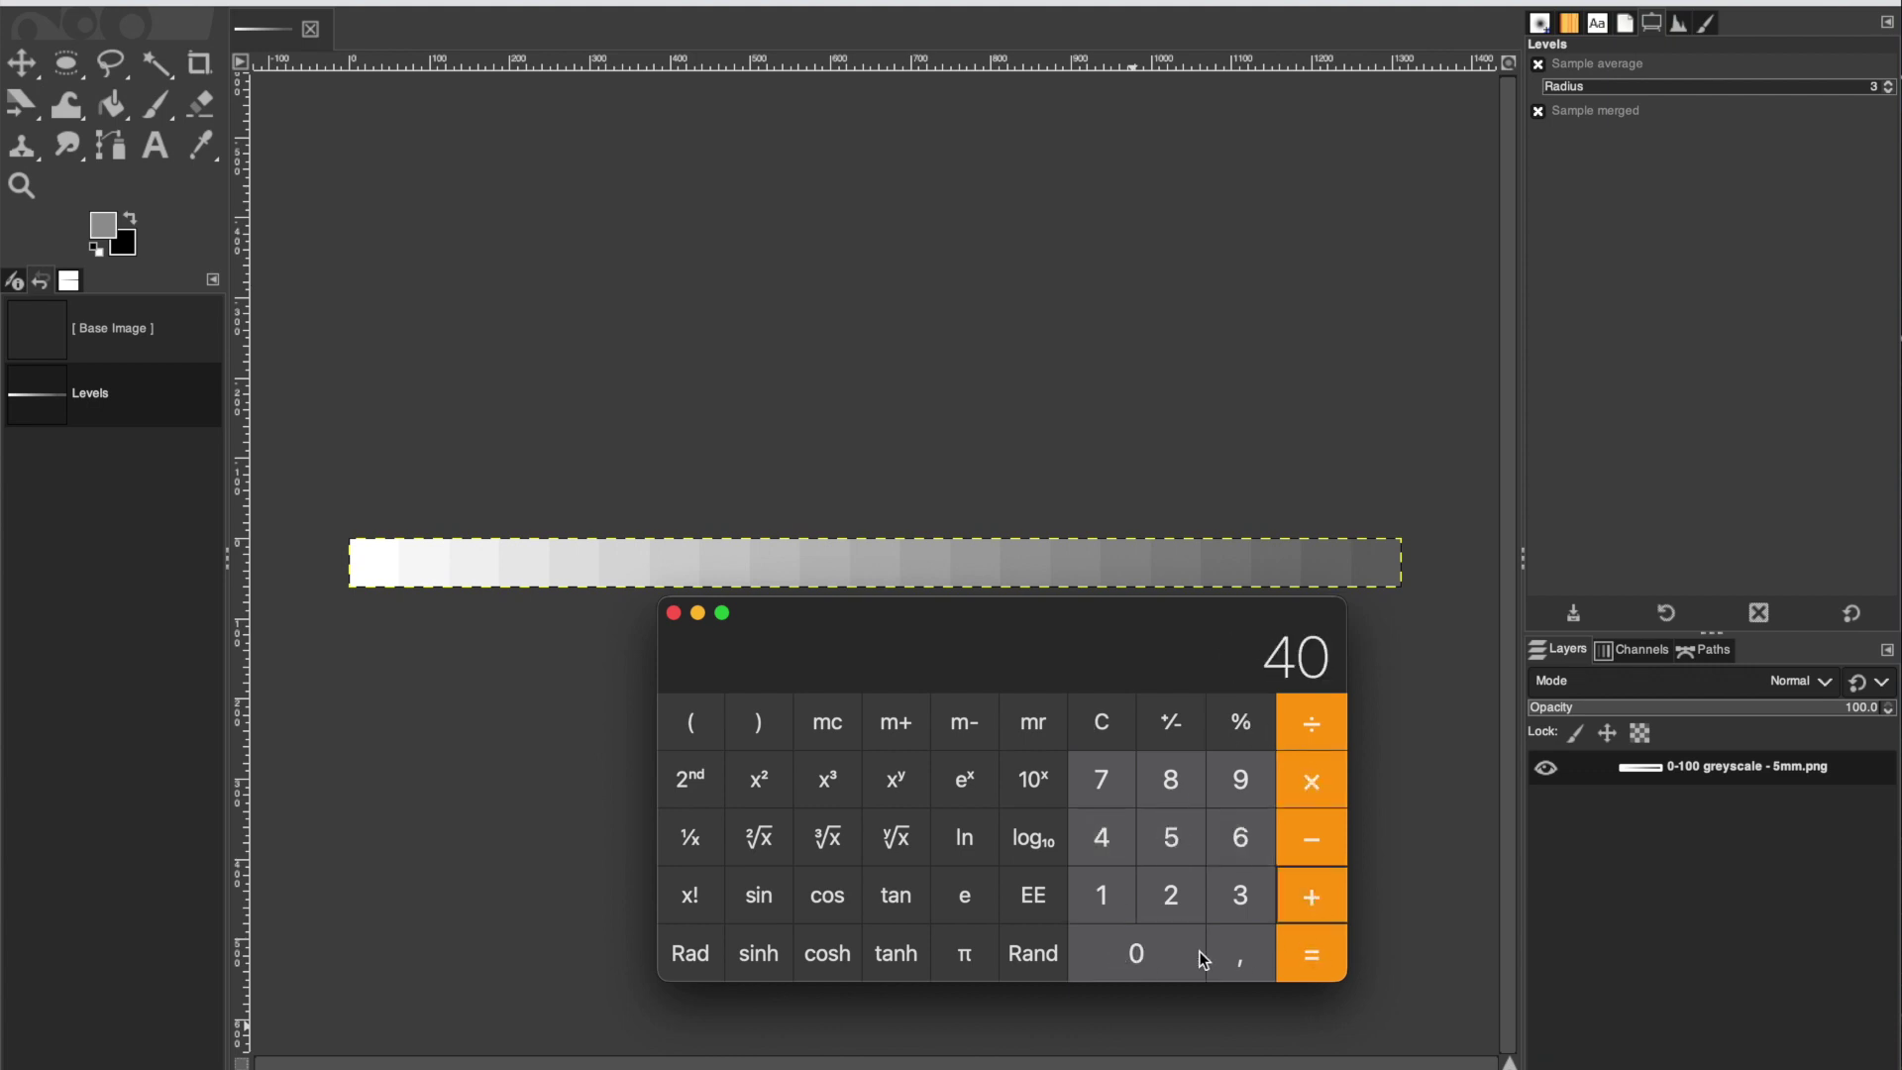
left_click(1319, 959)
- Calculate 43% of 255, giving 109,65
left_click(1241, 721)
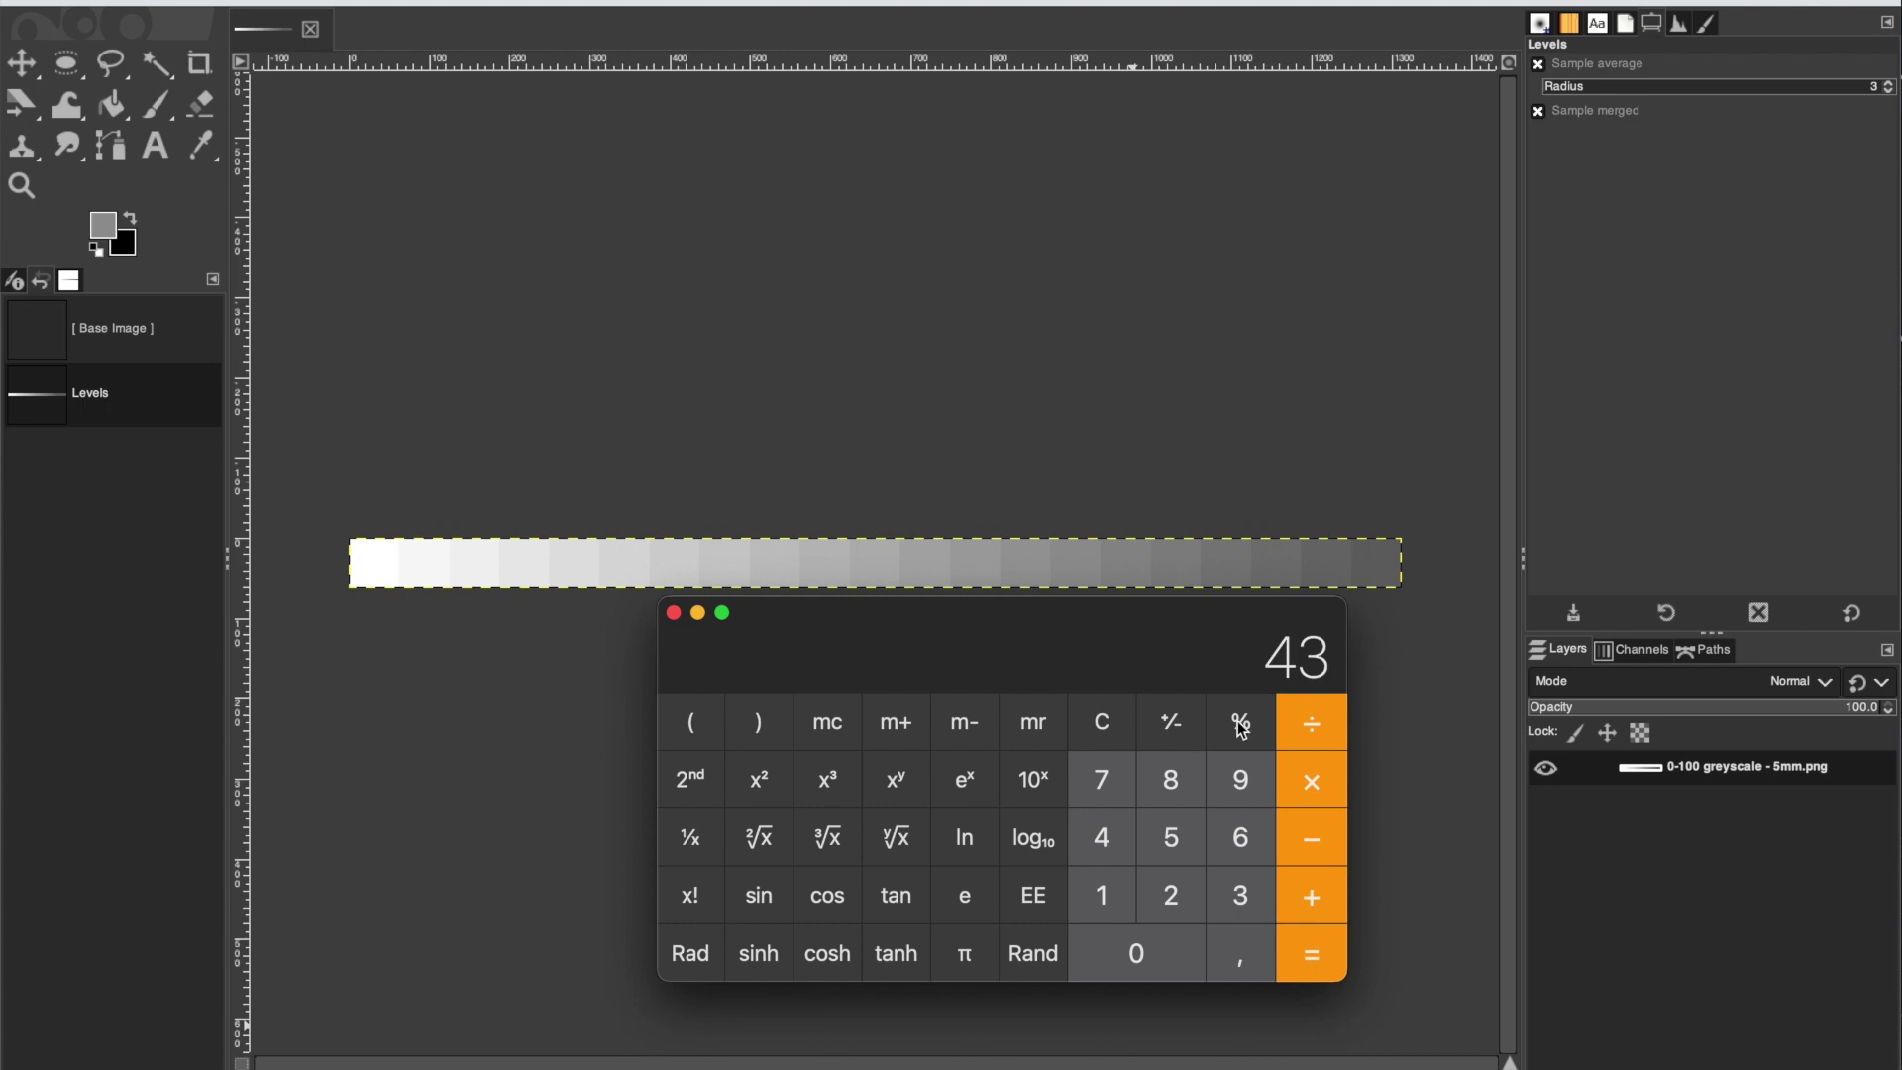
left_click(1310, 778)
left_click(1179, 887)
double_click(1181, 842)
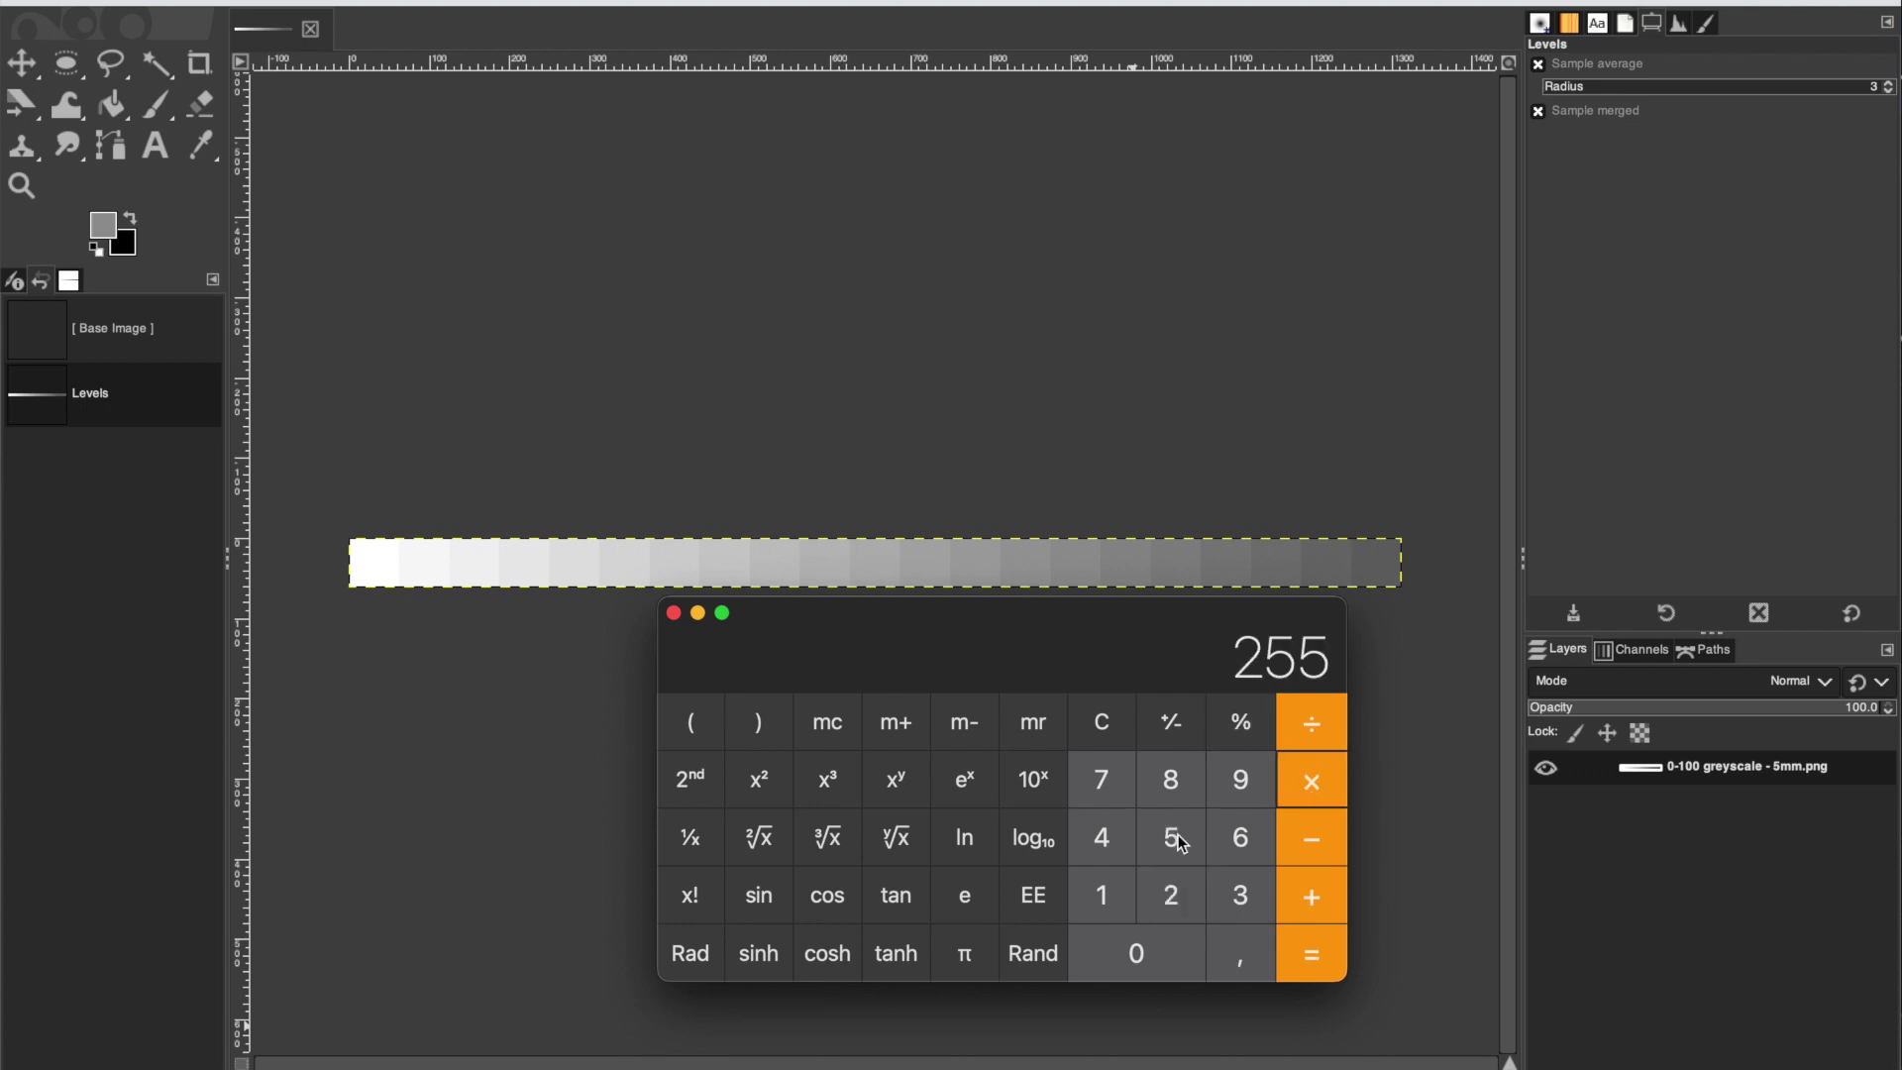
left_click(1321, 958)
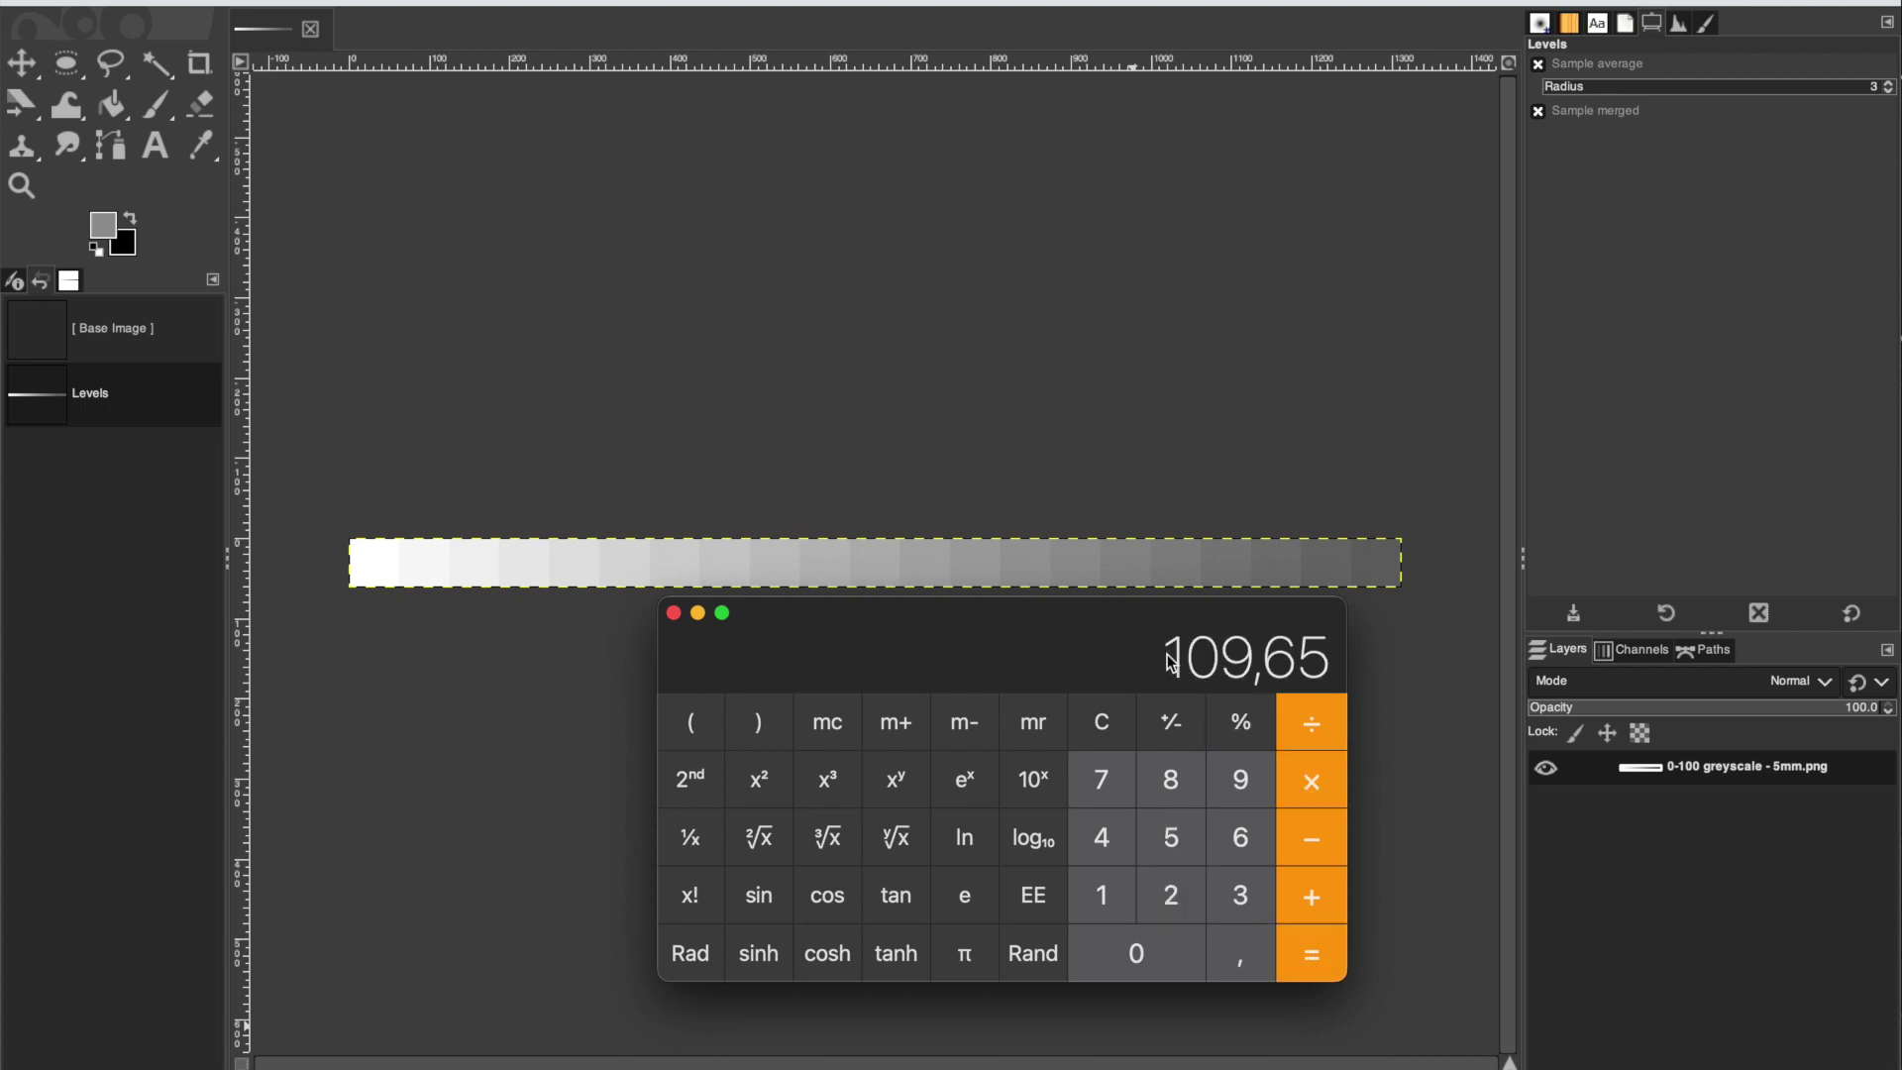
- Revert the GIMP strip to its [Base Image] state in Undo History
left_click(113, 412)
left_click(155, 323)
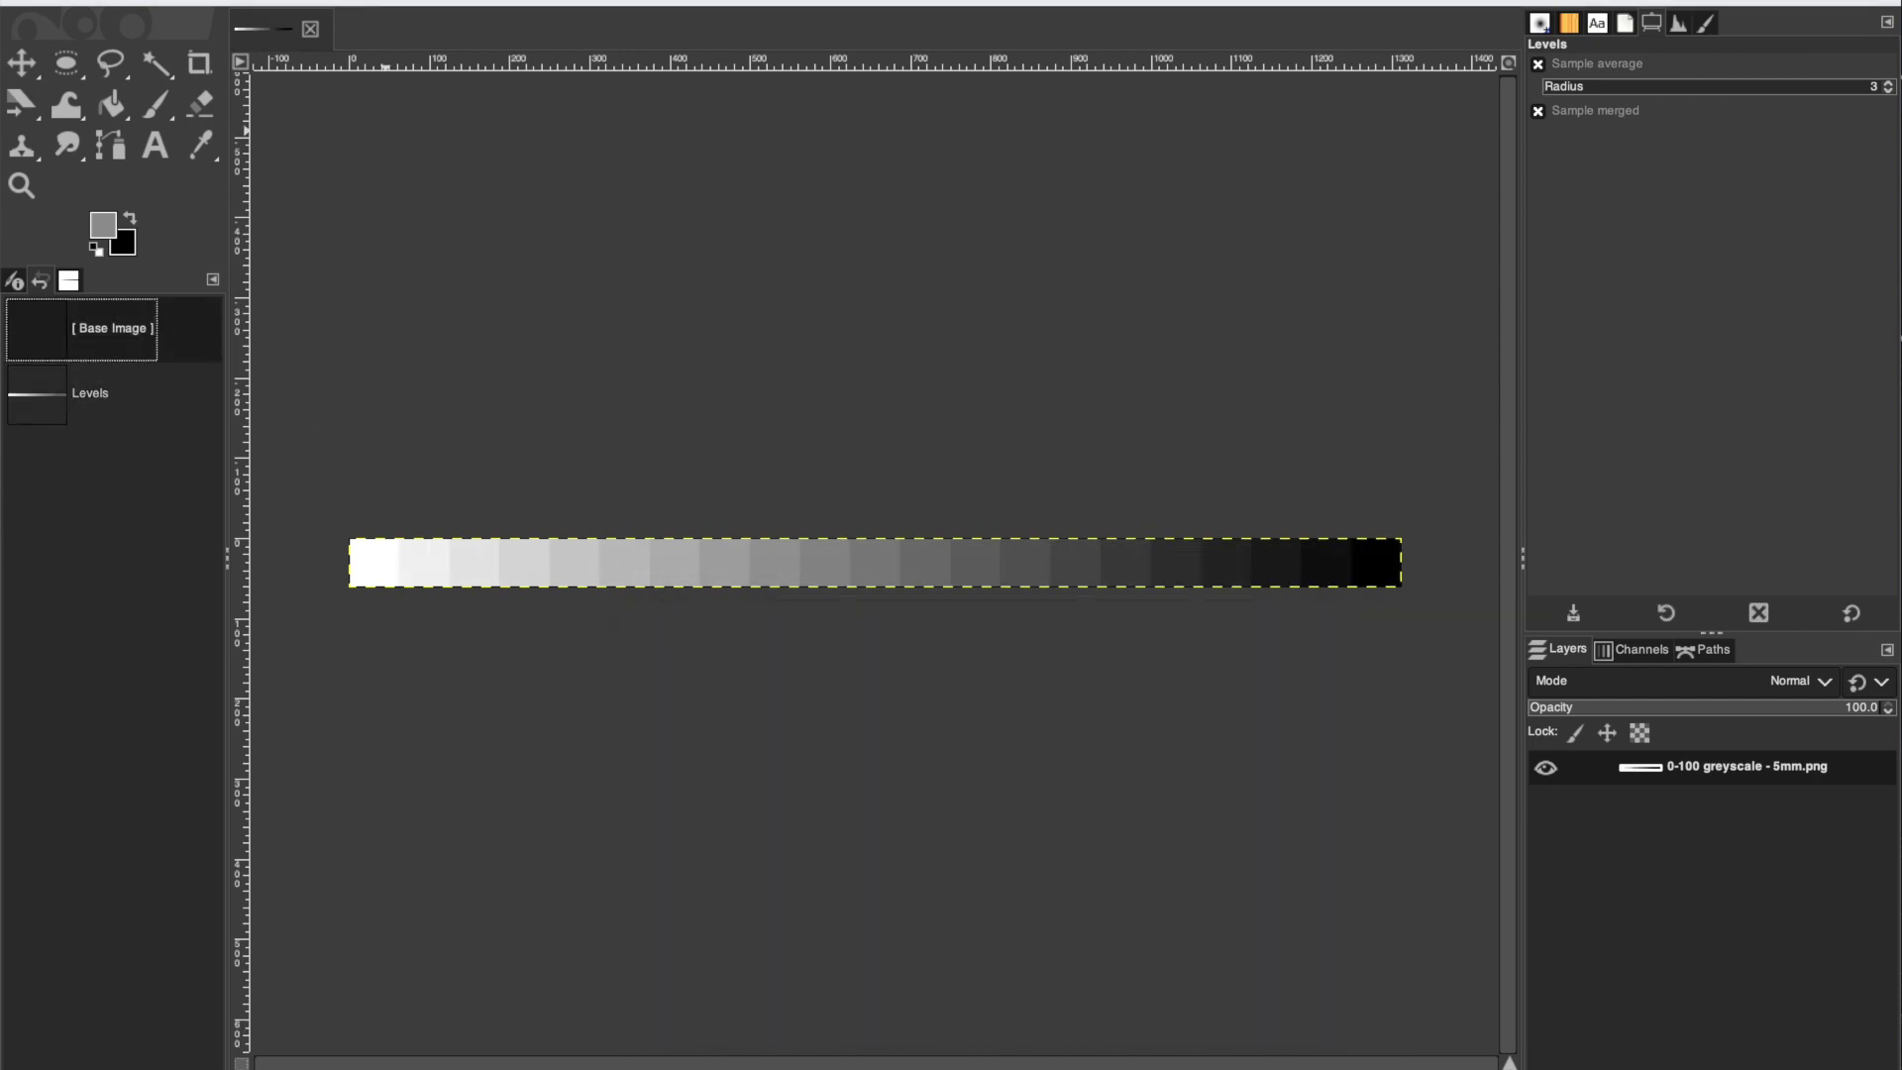
left_click(540, 3)
- Enter 110 as the Output Levels low value in a freshly opened Levels dialog
left_click(556, 201)
double_click(222, 384)
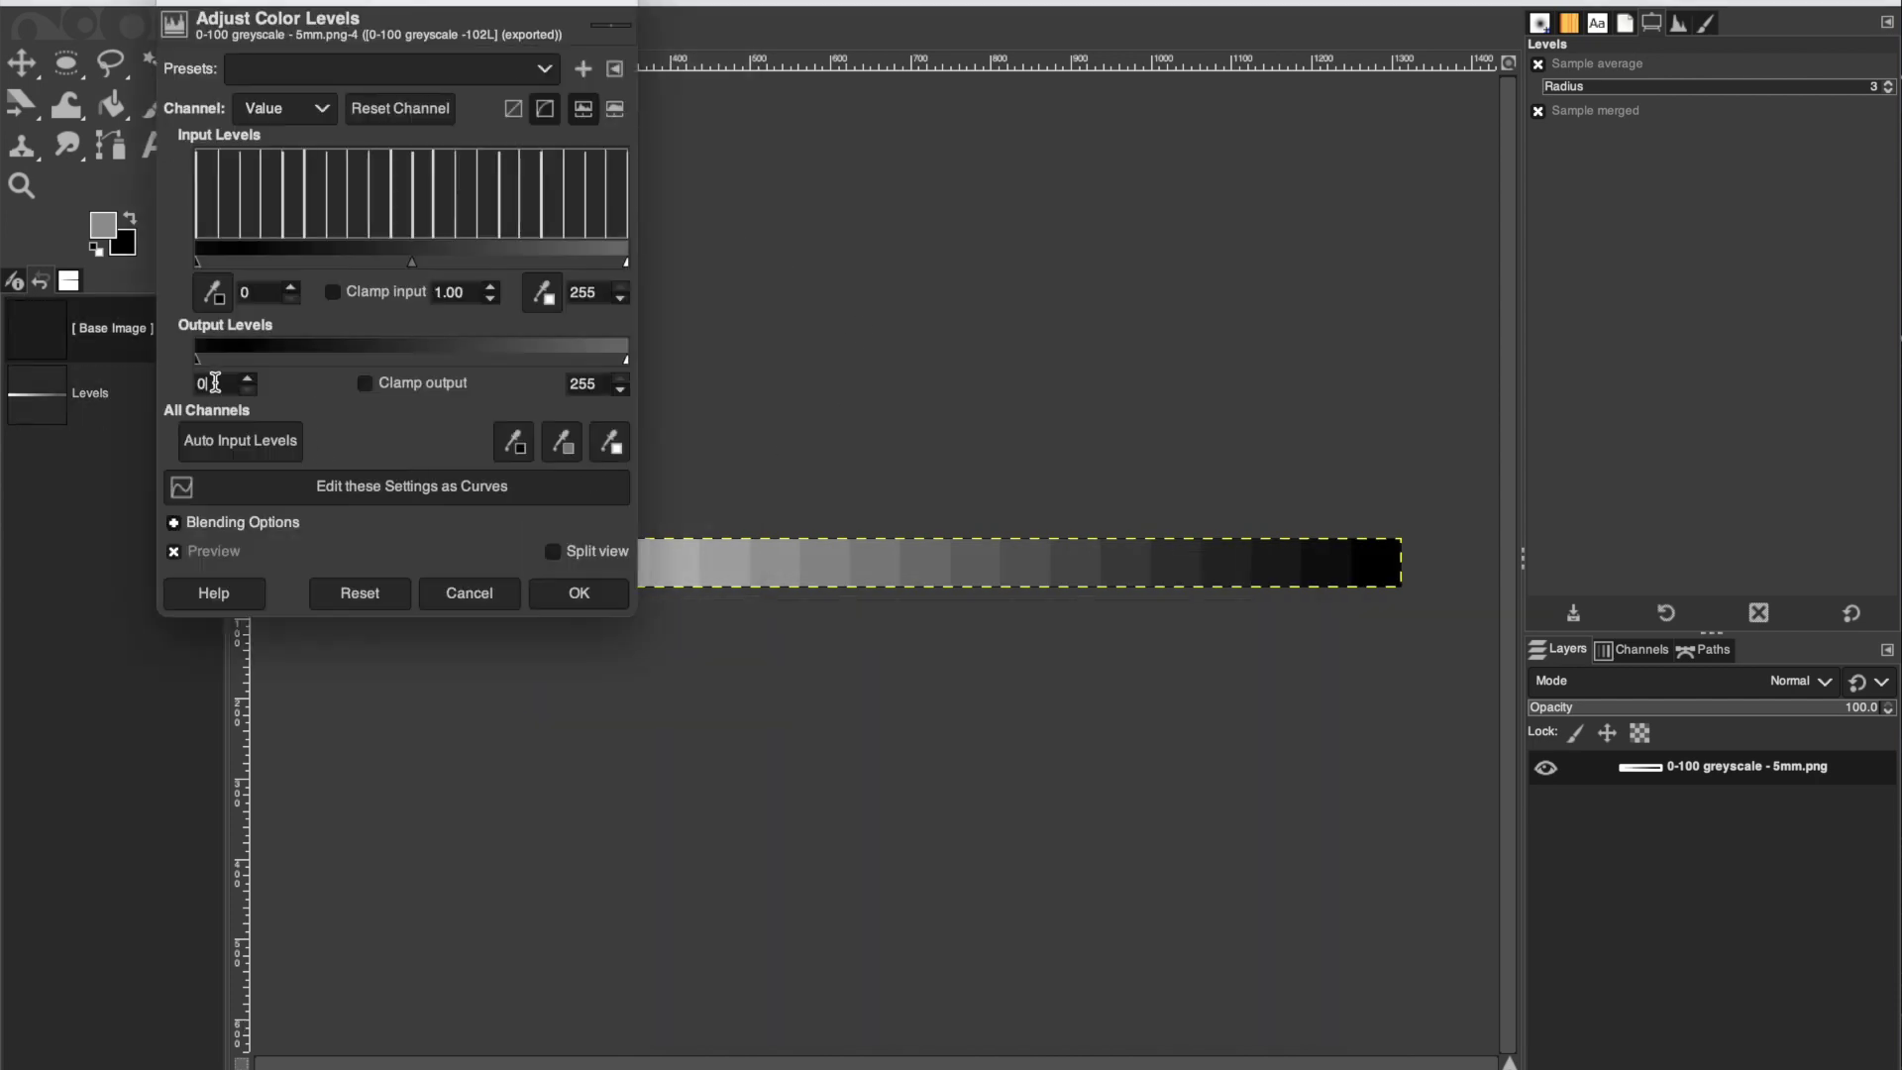
type("110")
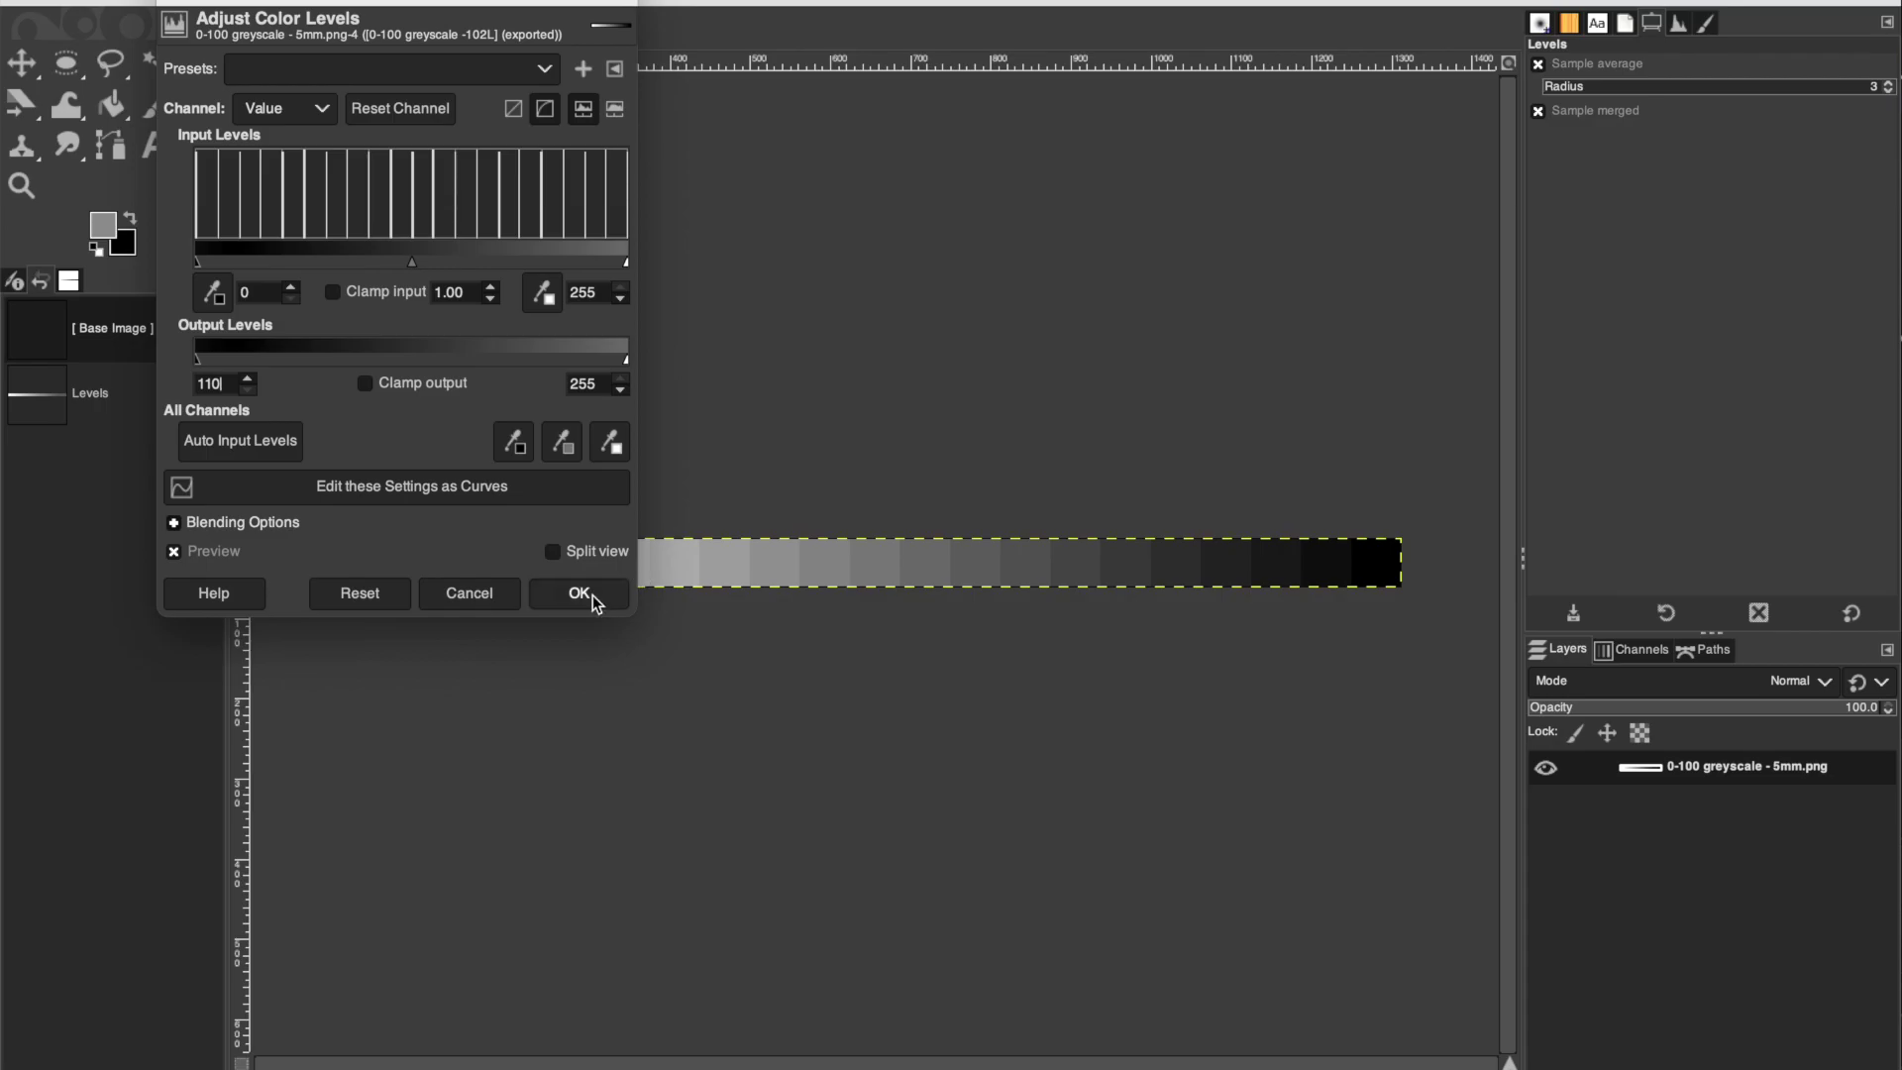